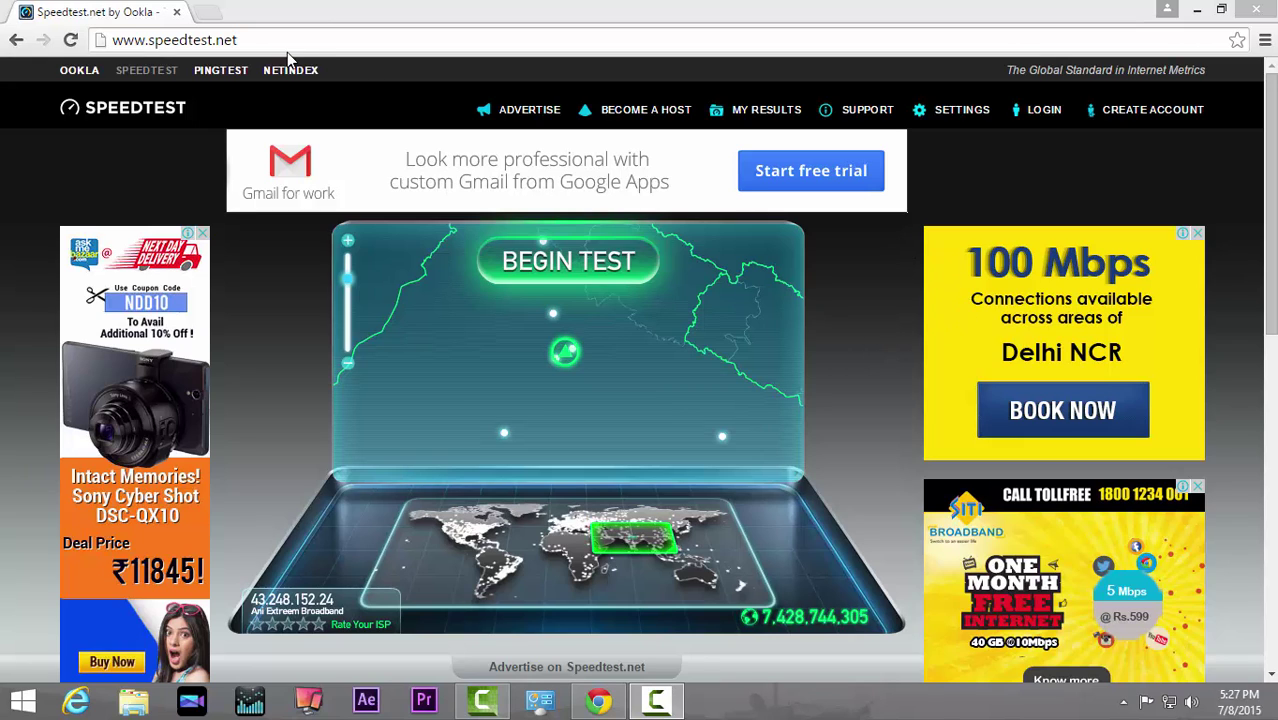
From a new tab's Apps list, search the Chrome Web Store for 'adblock'
click(207, 12)
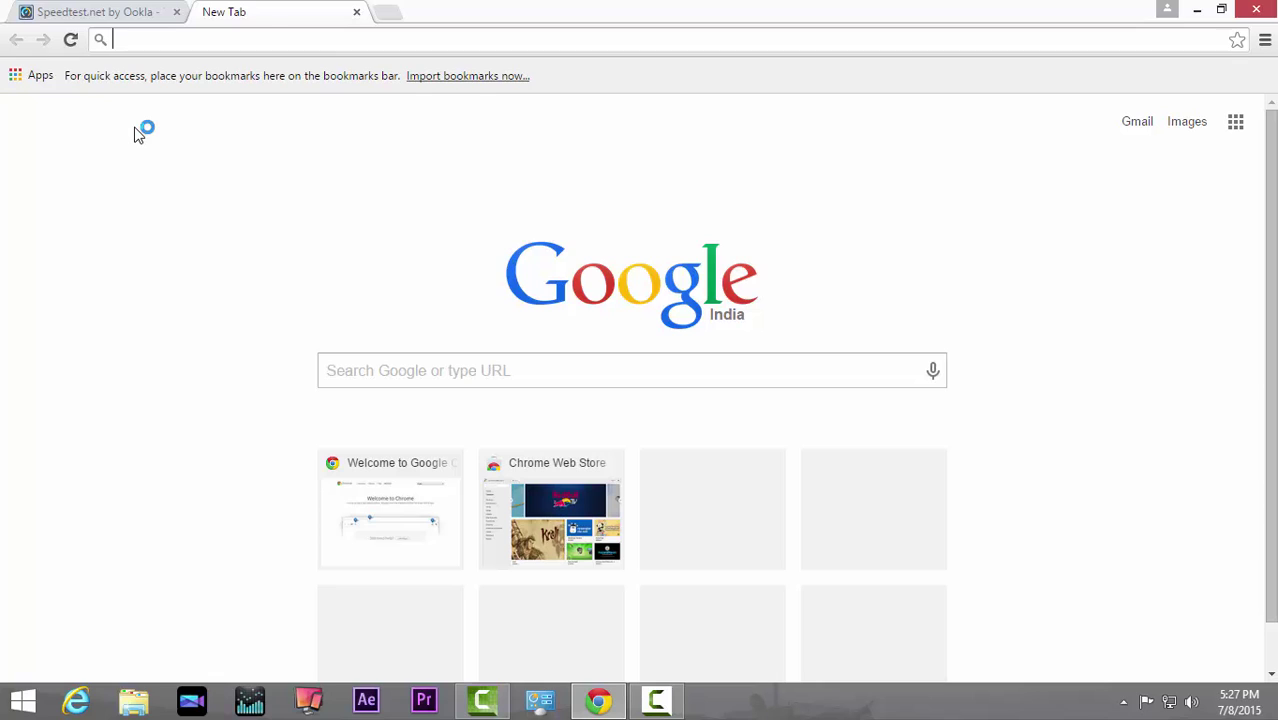
click(38, 77)
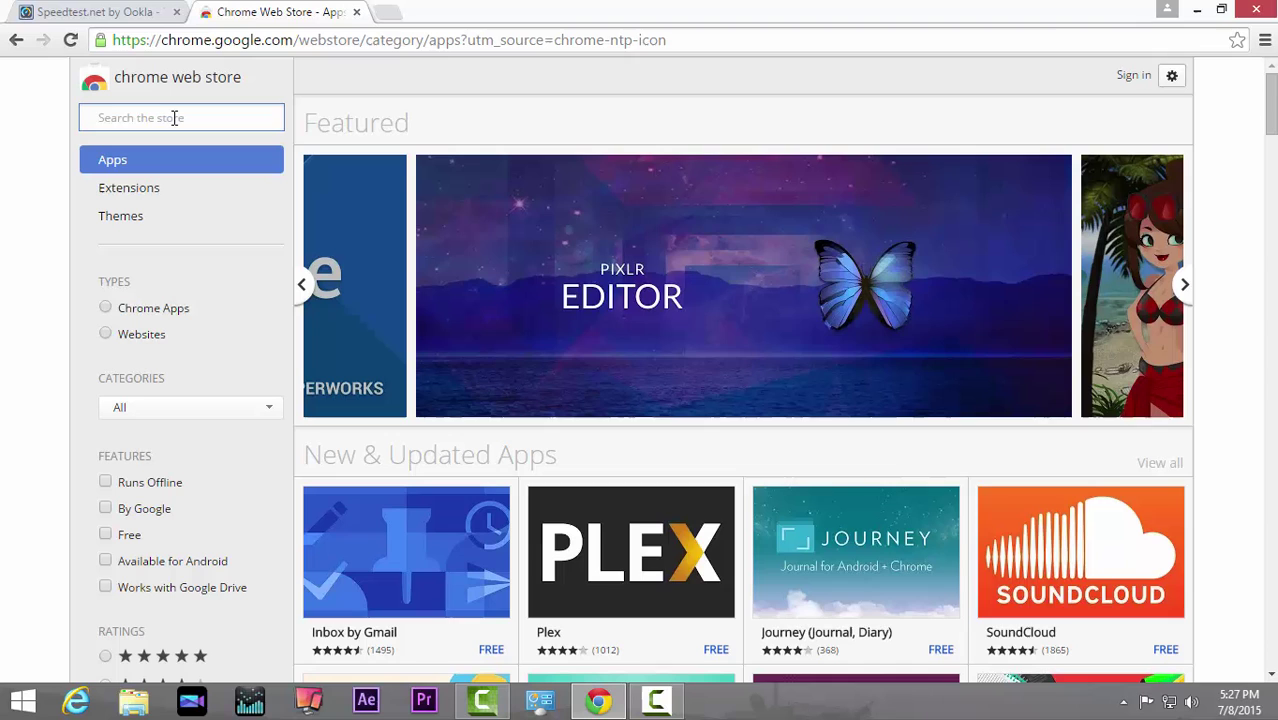
text(a)
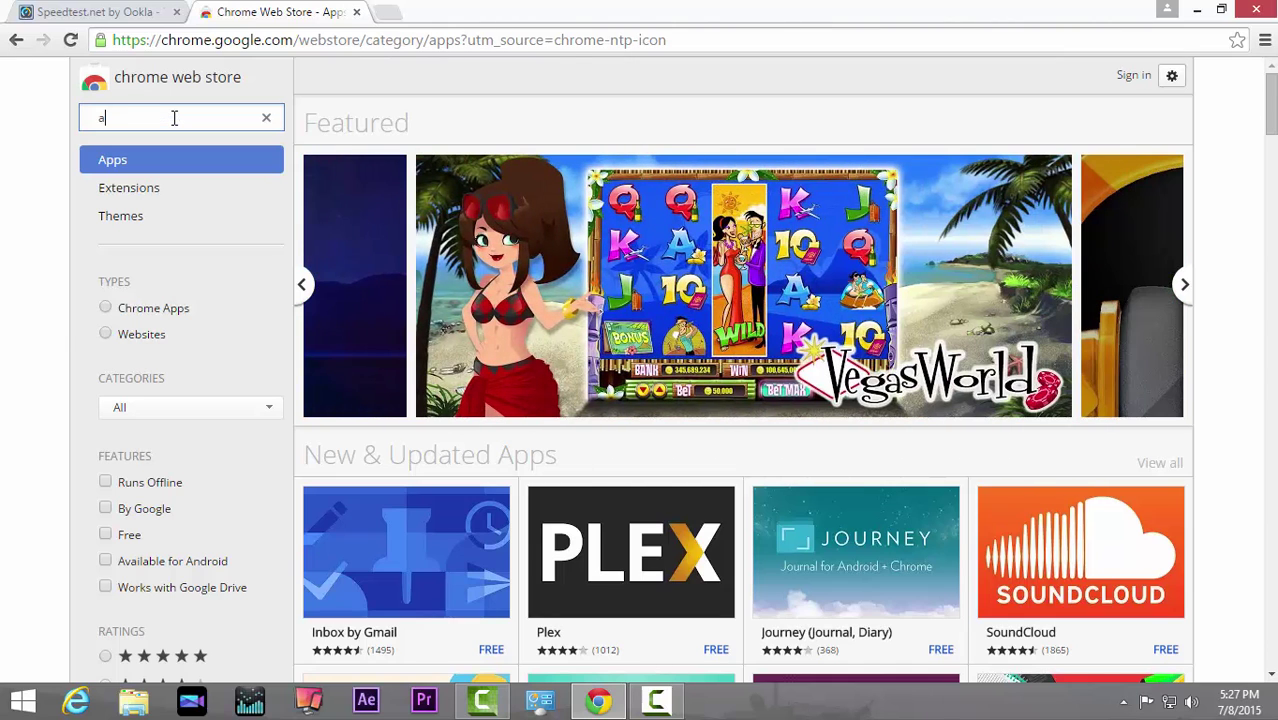
text(db)
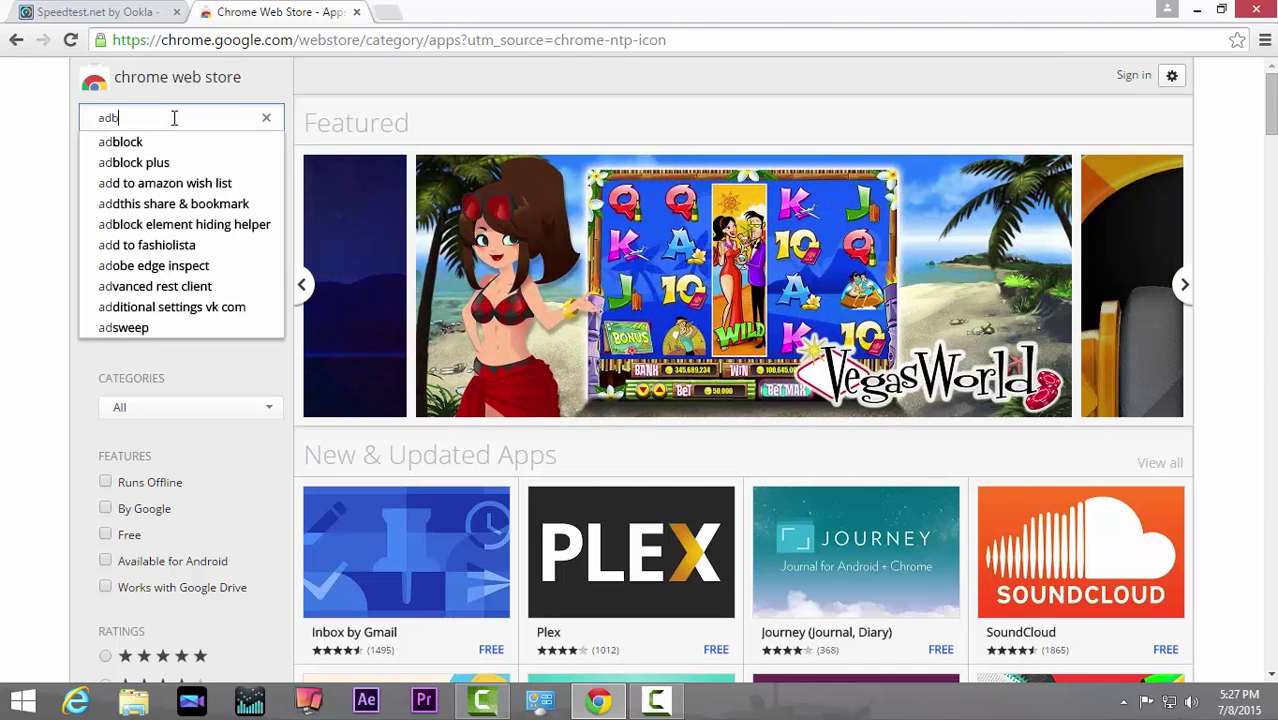
text(lock)
key(Return)
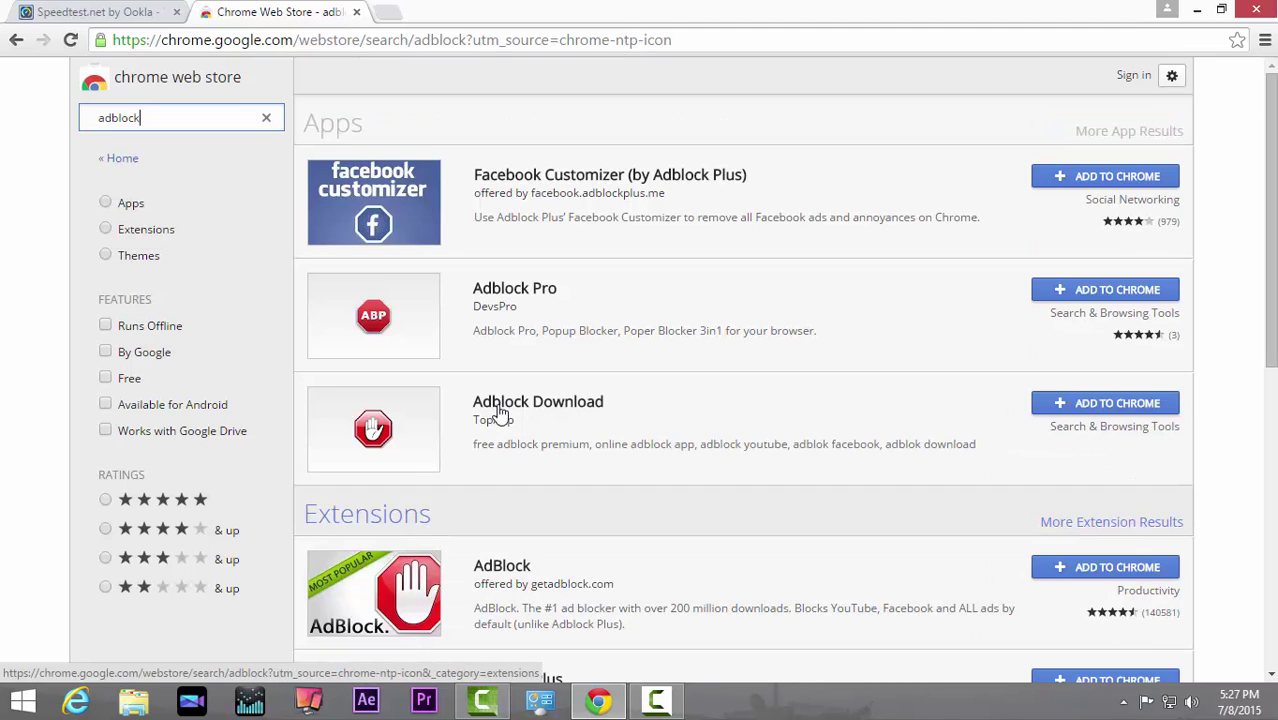
Add the Adblock Plus extension to Chrome and confirm the install
scroll(593, 380, down, 2)
scroll(608, 448, down, 2)
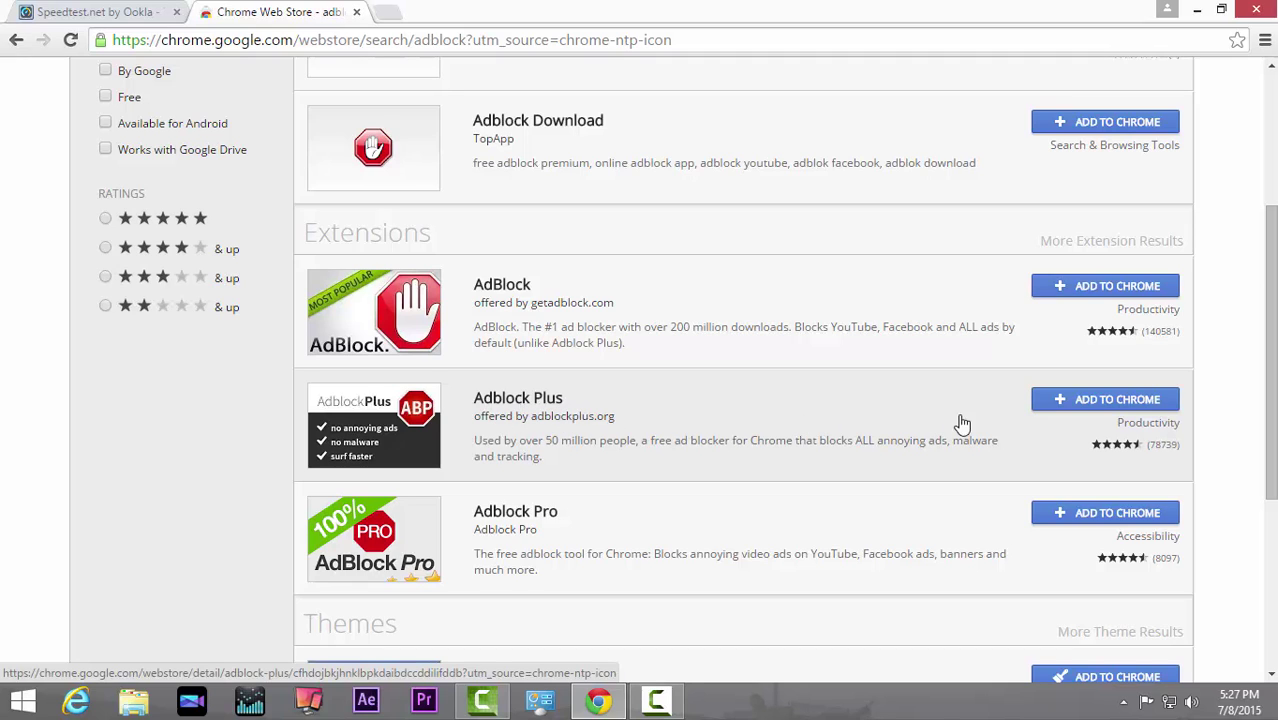
click(1086, 402)
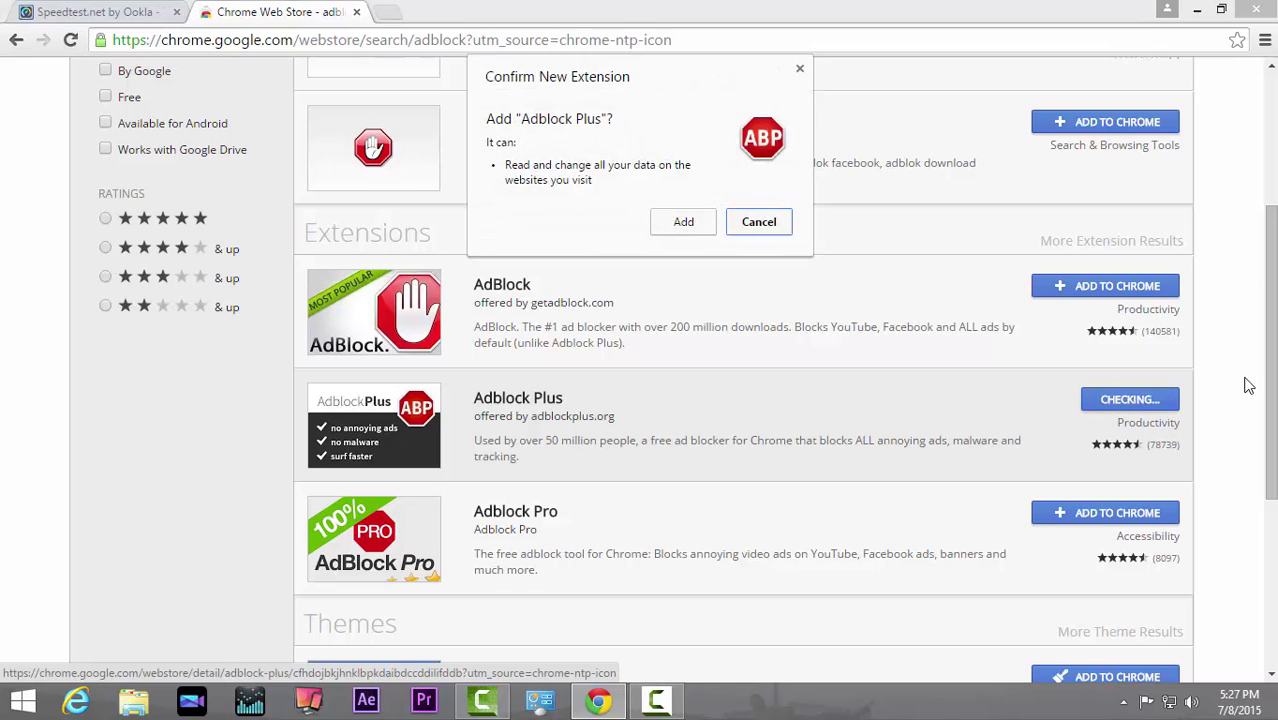
click(687, 228)
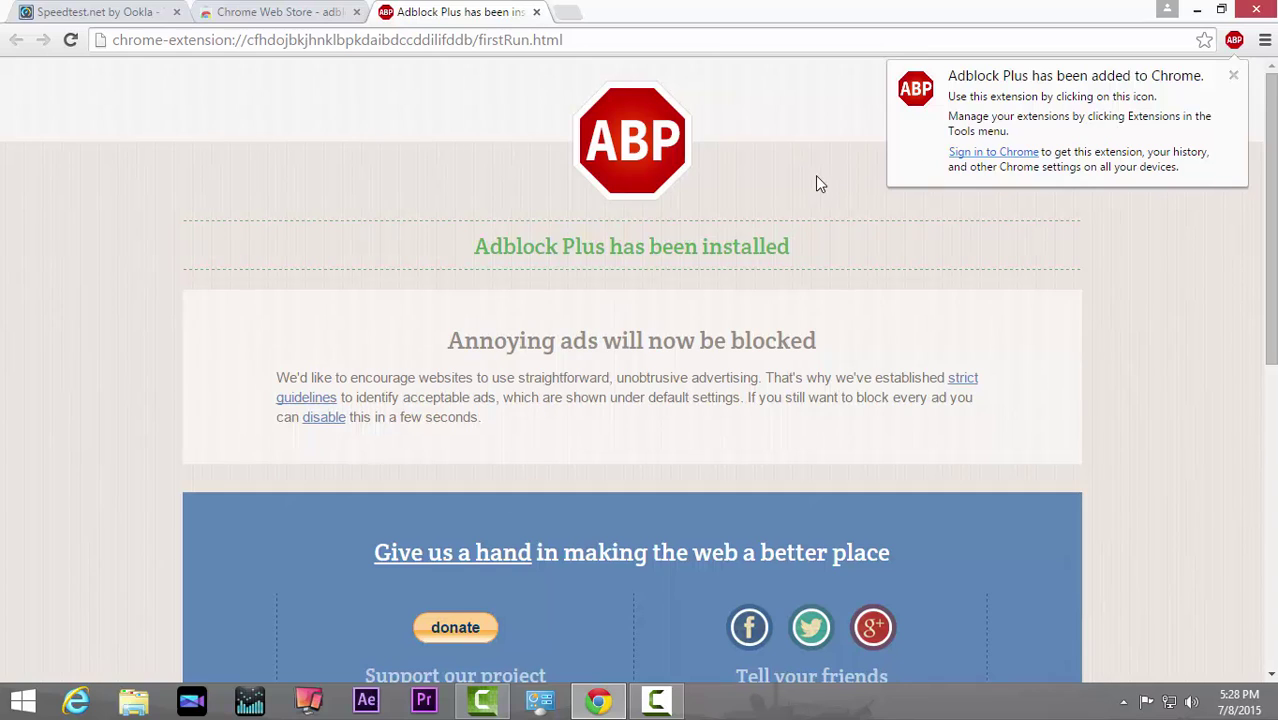
Enable Malware Blocking, Remove Social Media Buttons and Disable Tracking, then close the welcome tab
scroll(843, 195, down, 3)
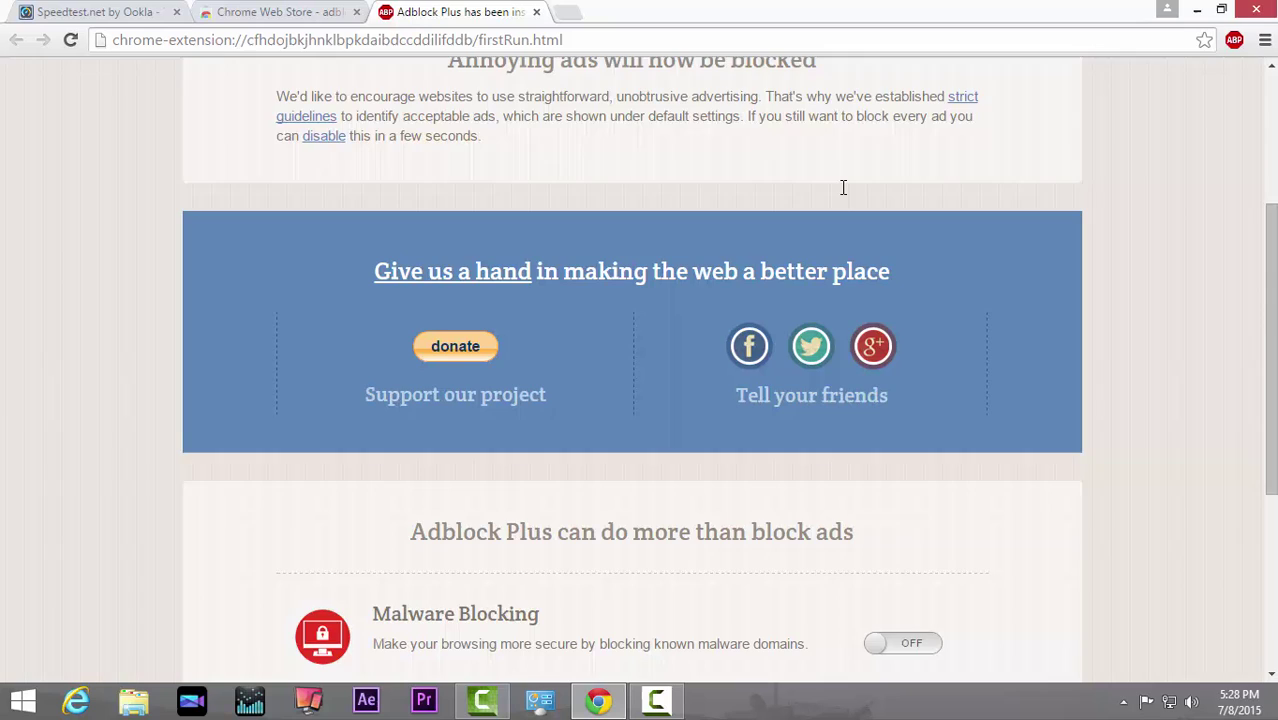
scroll(840, 187, down, 4)
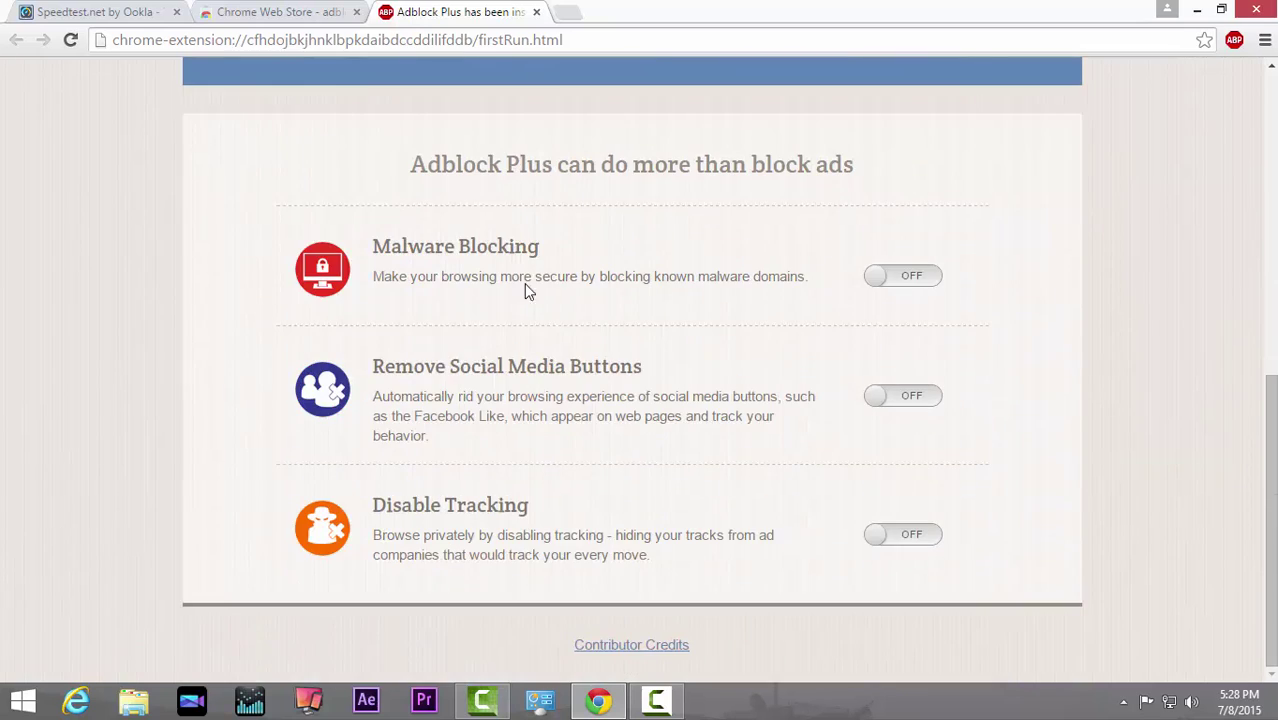
click(913, 284)
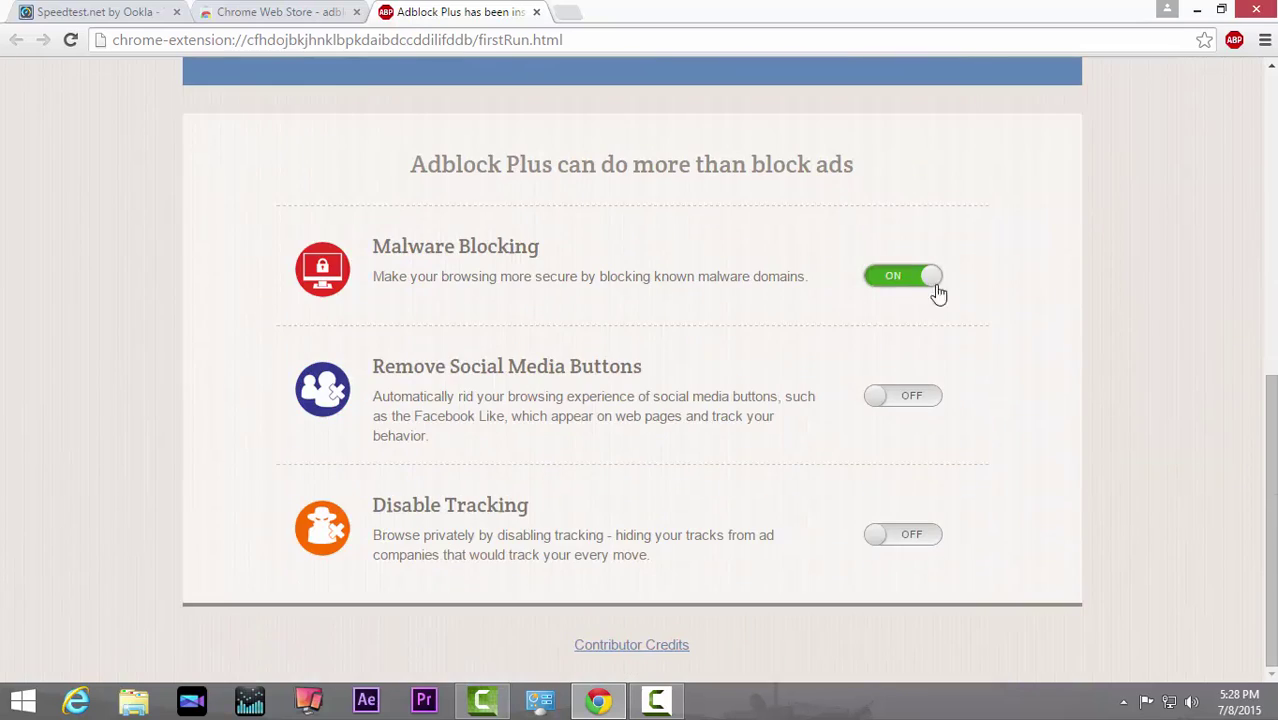
click(907, 402)
click(918, 544)
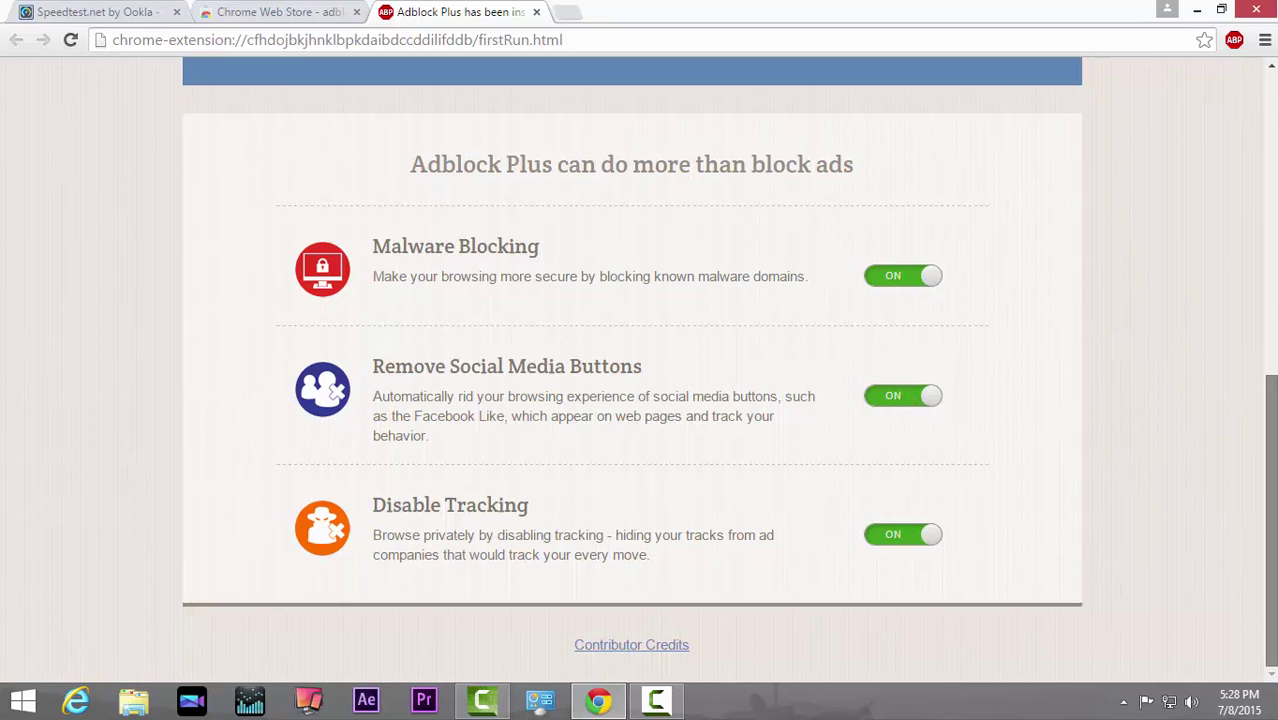
scroll(1271, 400, up, 7)
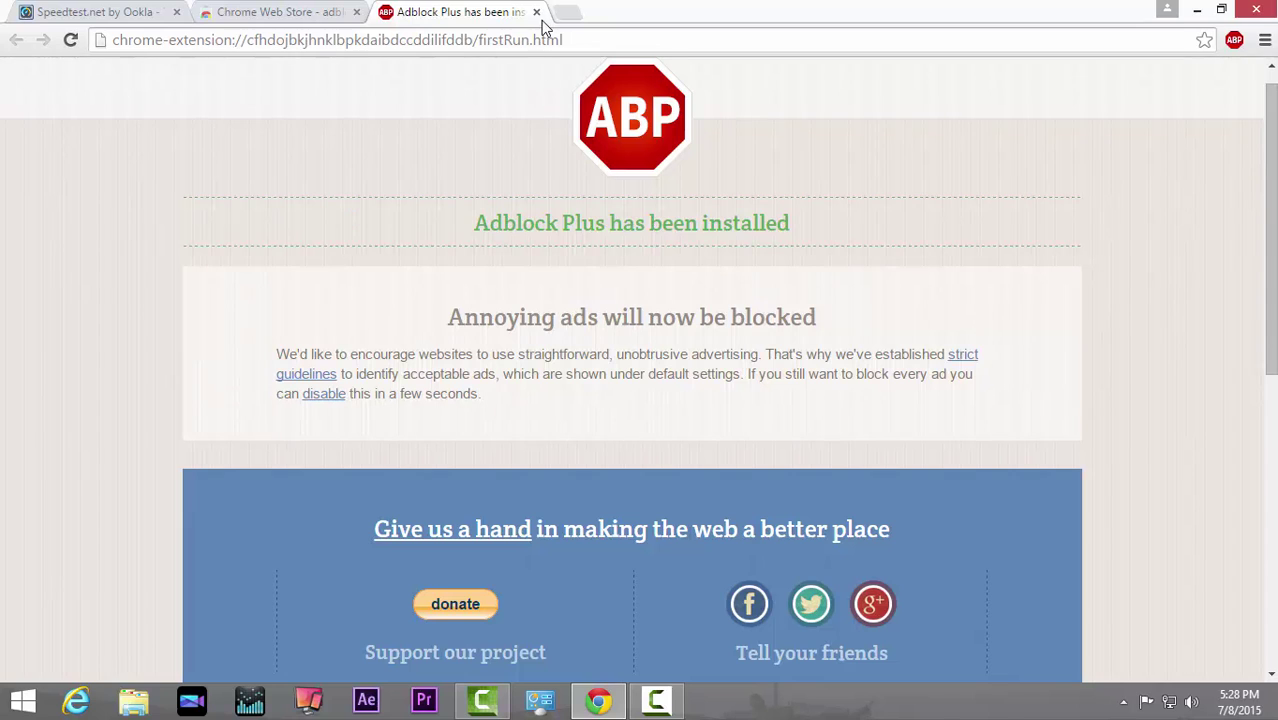
click(537, 13)
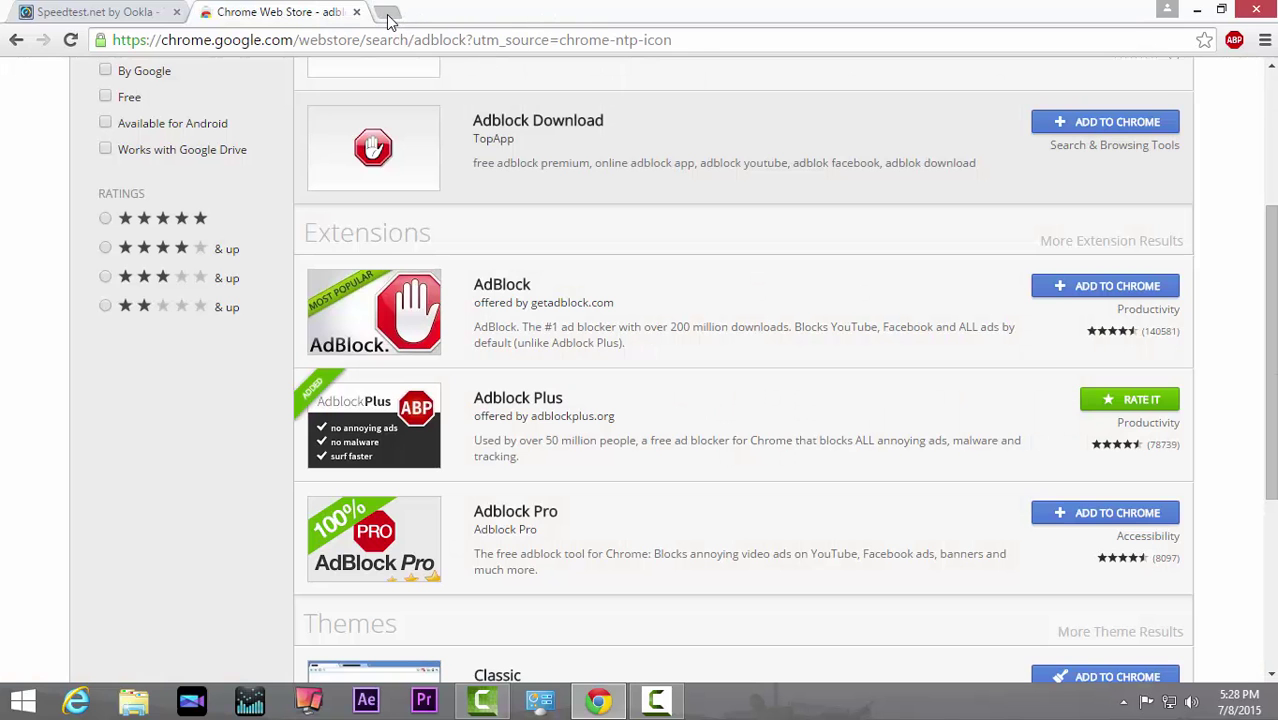
Close the Web Store tab and allow Adblock Plus in incognito under Settings > Extensions
click(386, 13)
click(362, 13)
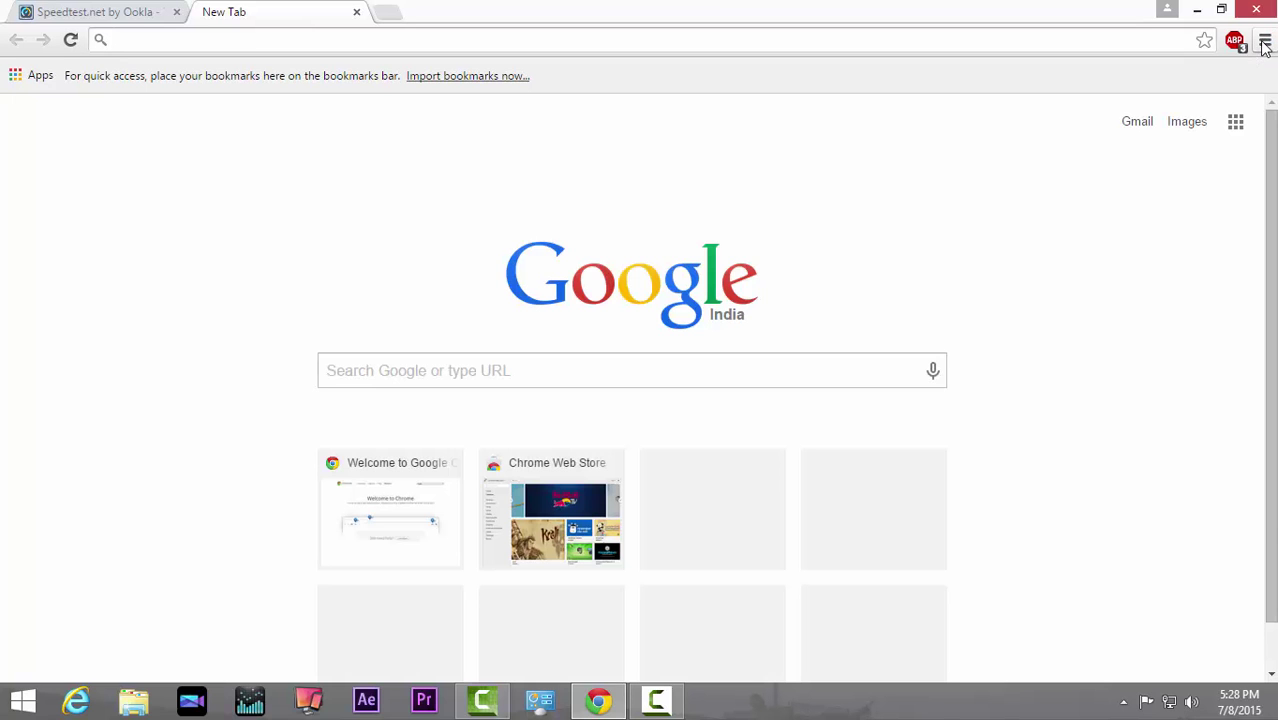
click(1265, 43)
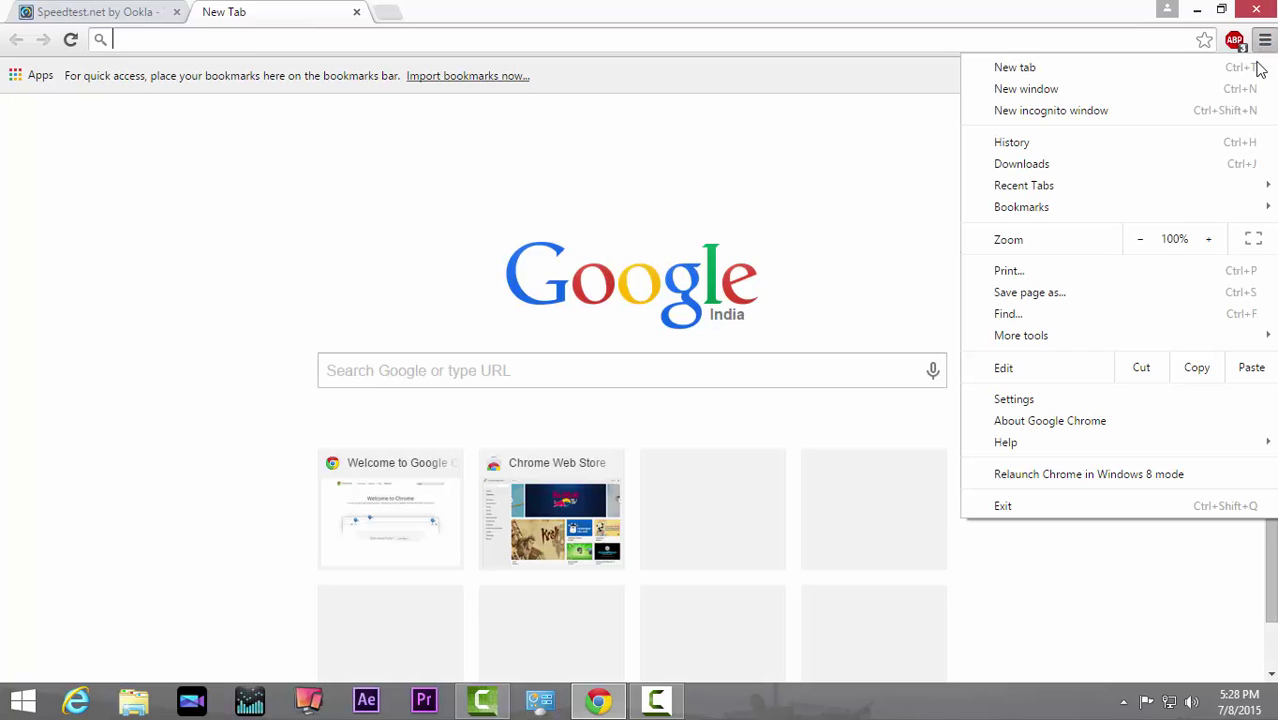
click(1025, 399)
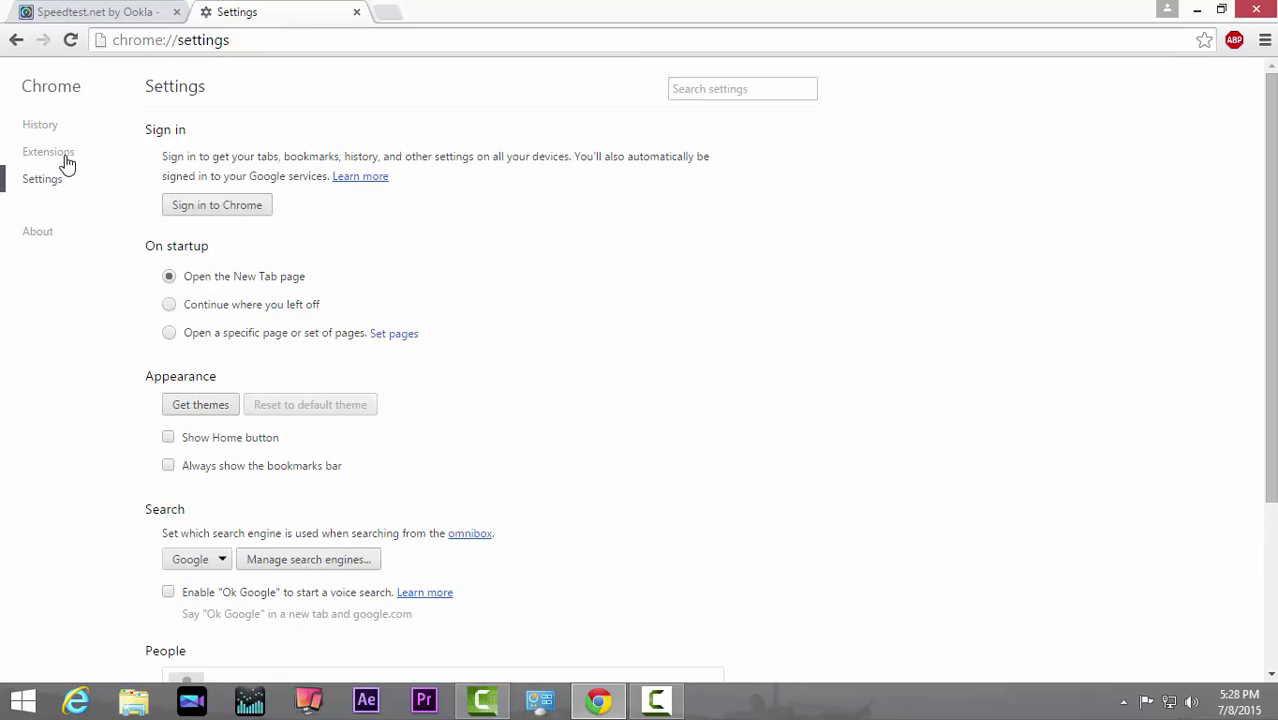
click(63, 157)
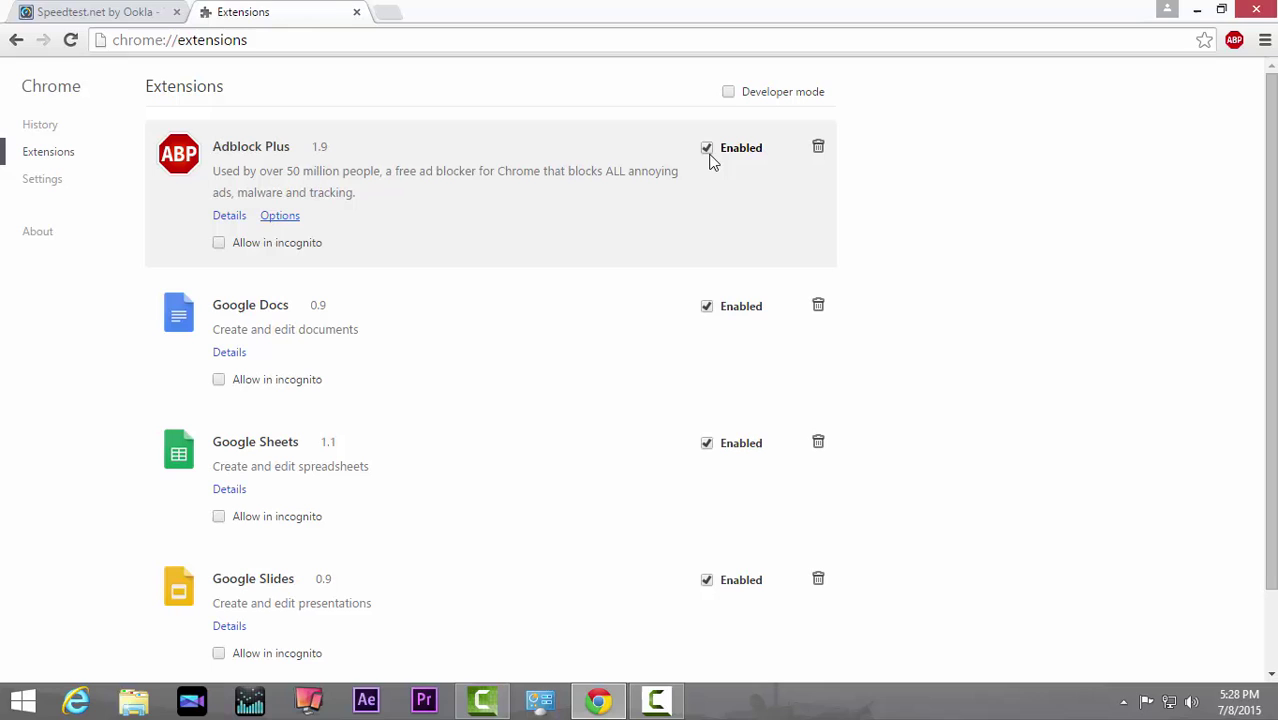
click(218, 243)
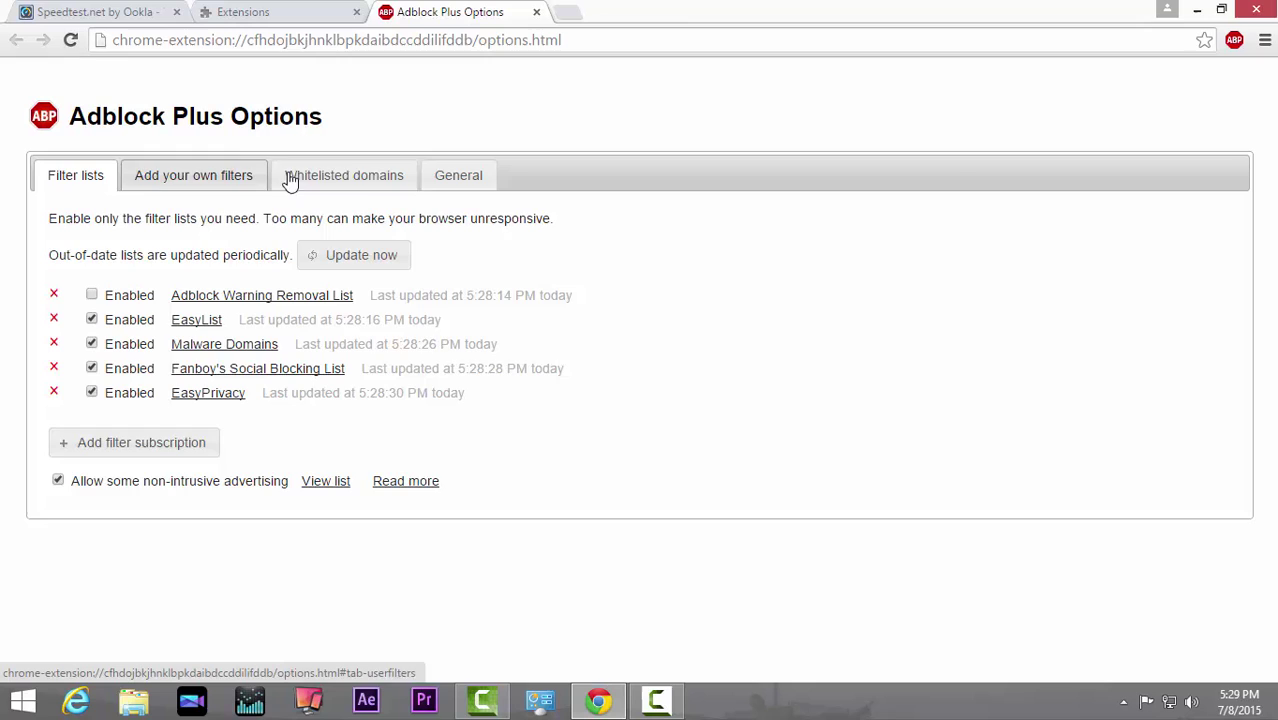
Update all Adblock Plus filter lists now, then close the Options and Extensions tabs
click(440, 177)
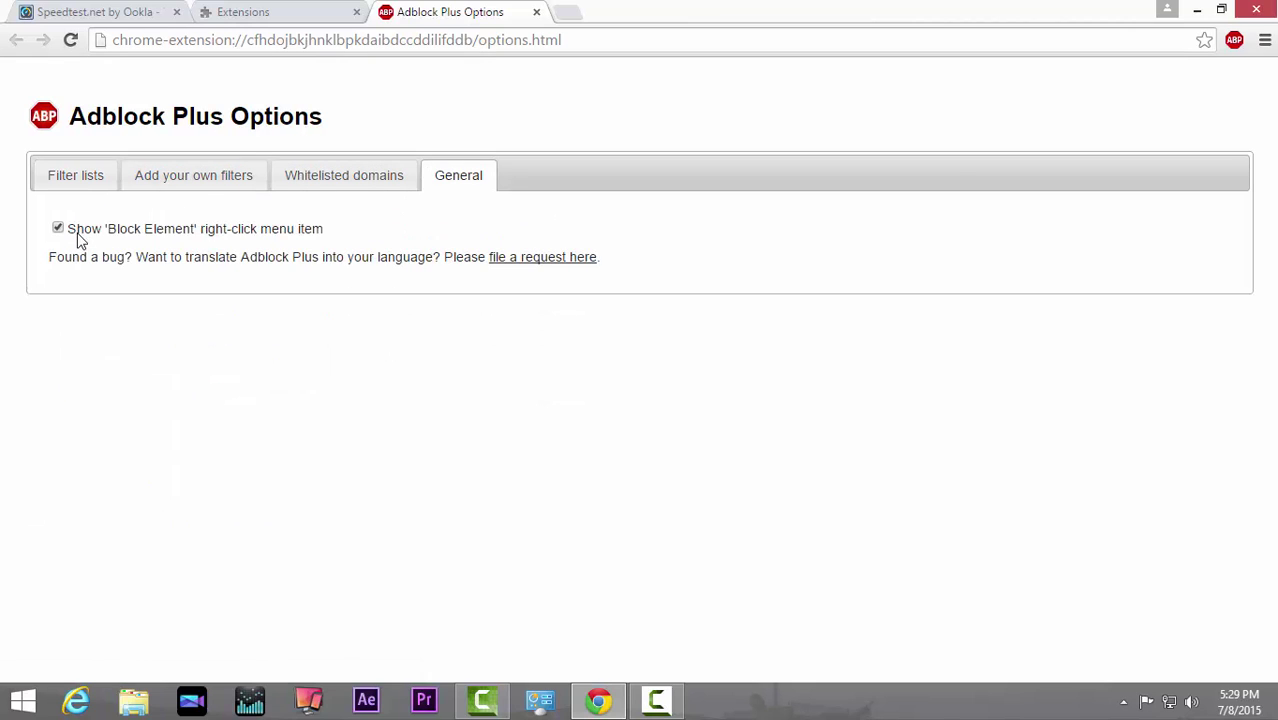
click(75, 177)
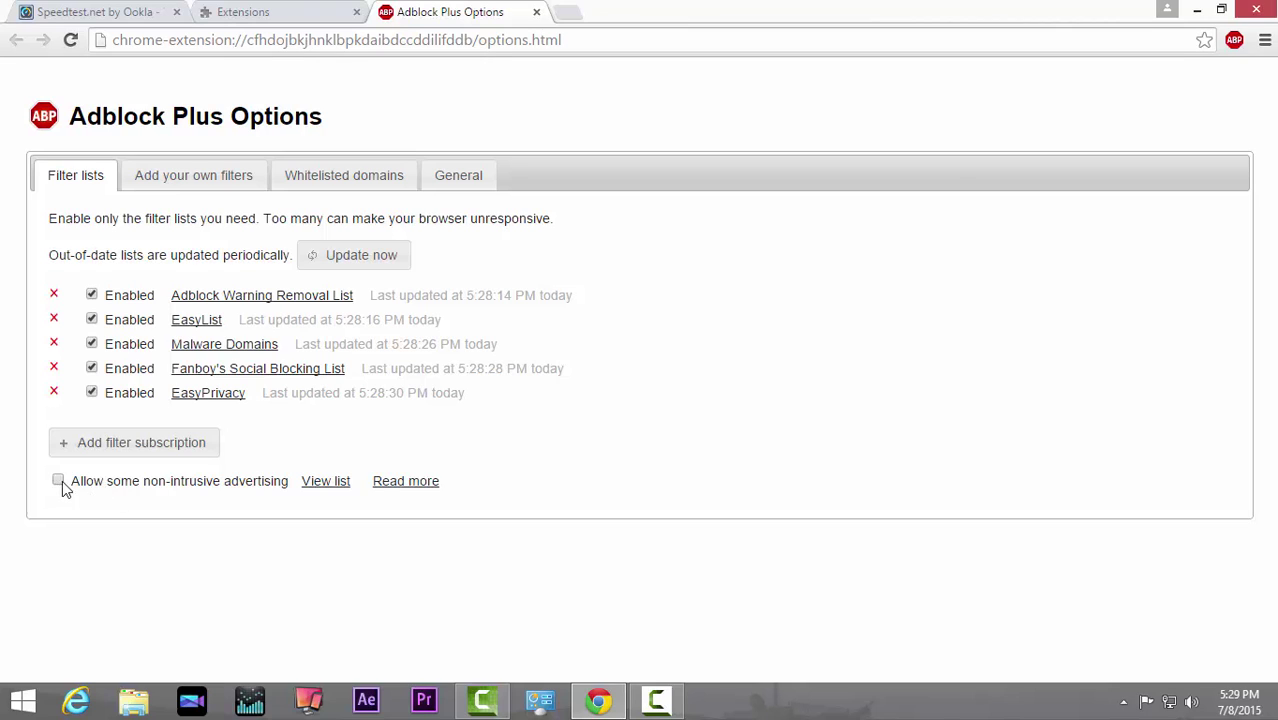
click(350, 258)
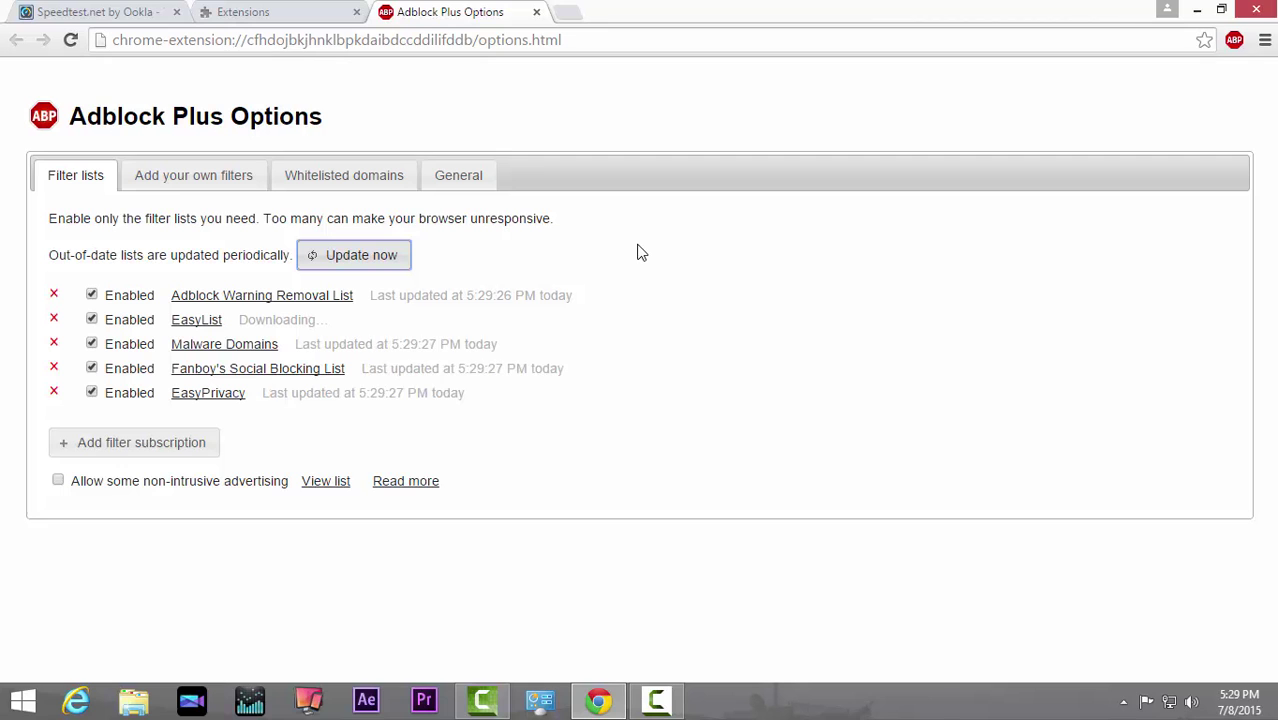
click(536, 12)
click(356, 12)
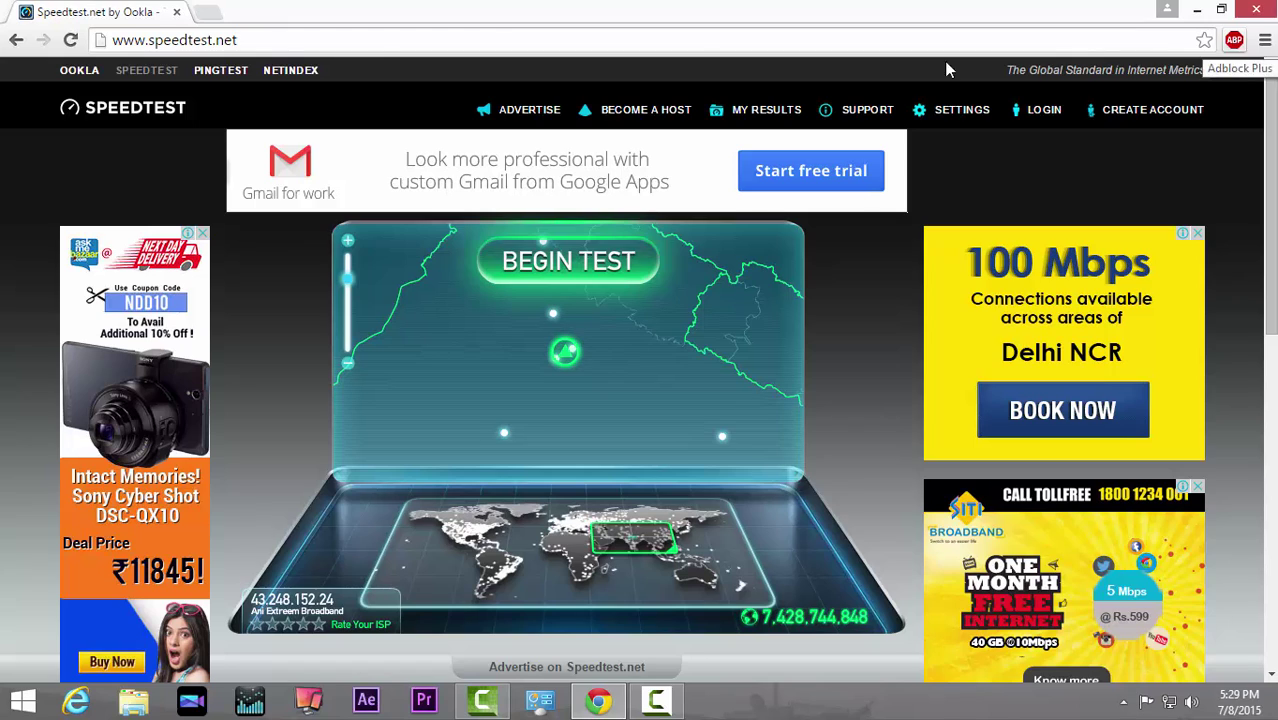
Reload Speedtest.net, check the 12 ads blocked in the ABP popup, reload again, and open a new tab
click(71, 41)
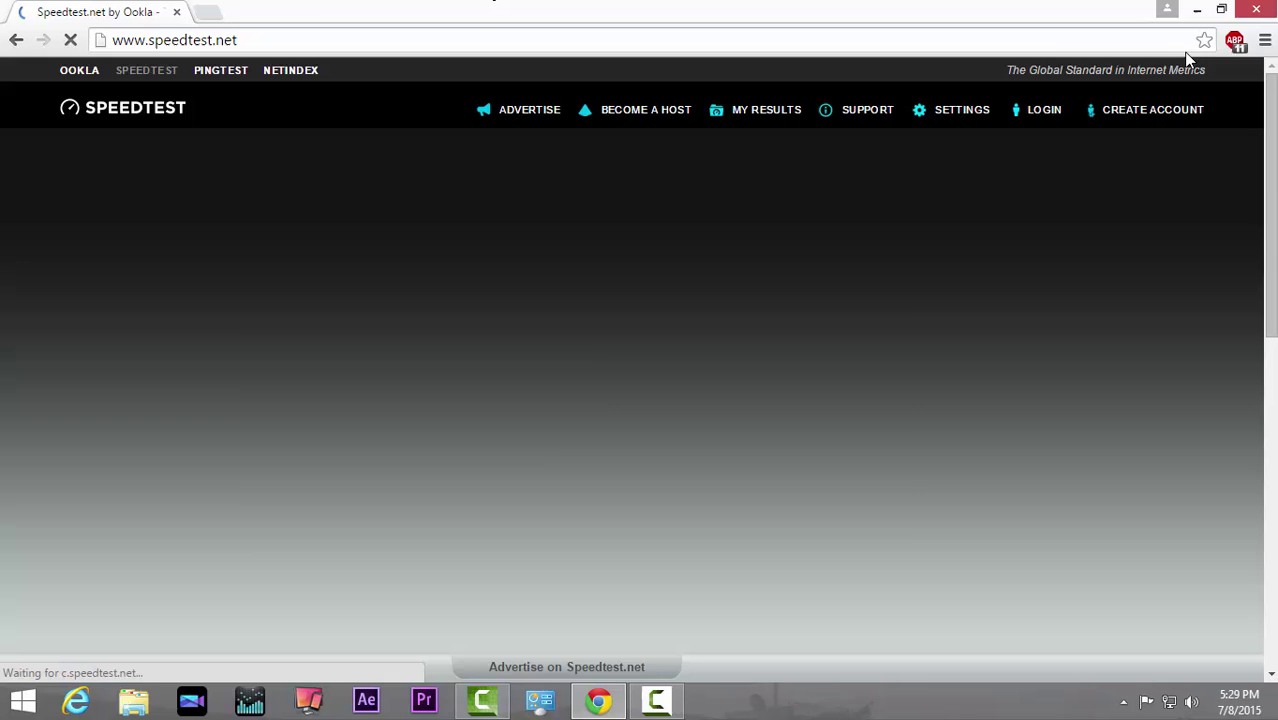
click(1236, 42)
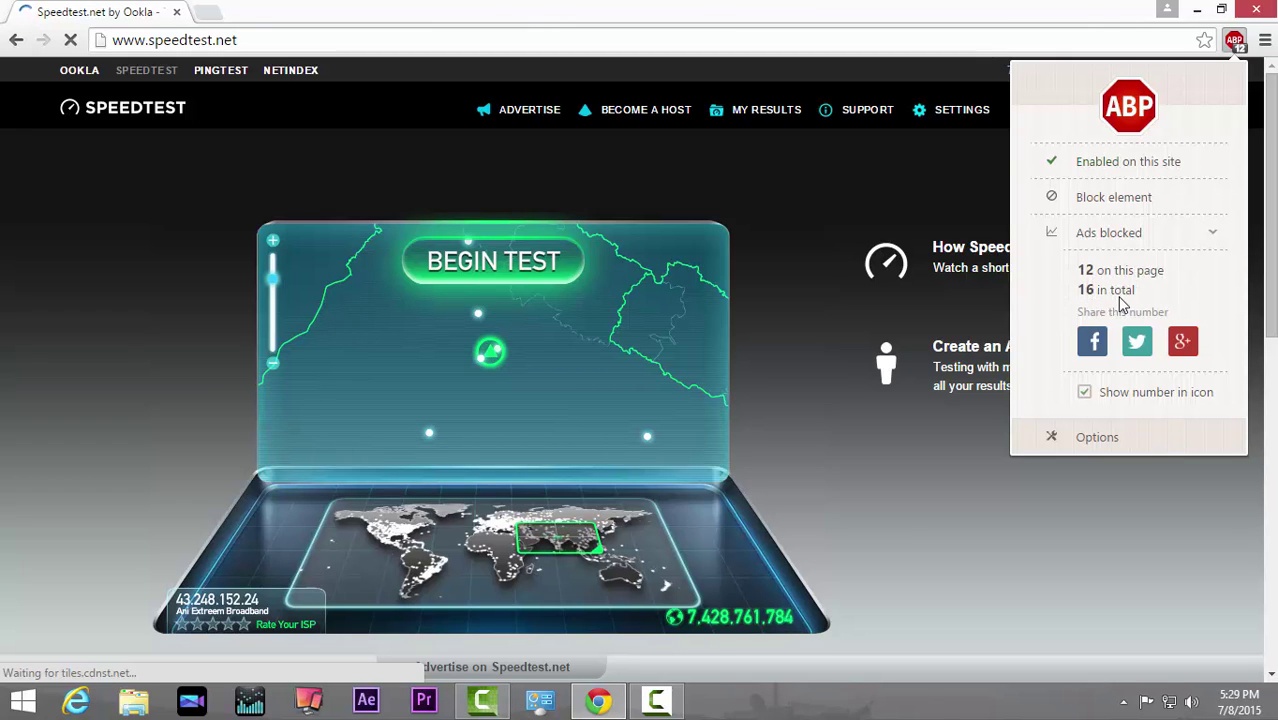
click(870, 260)
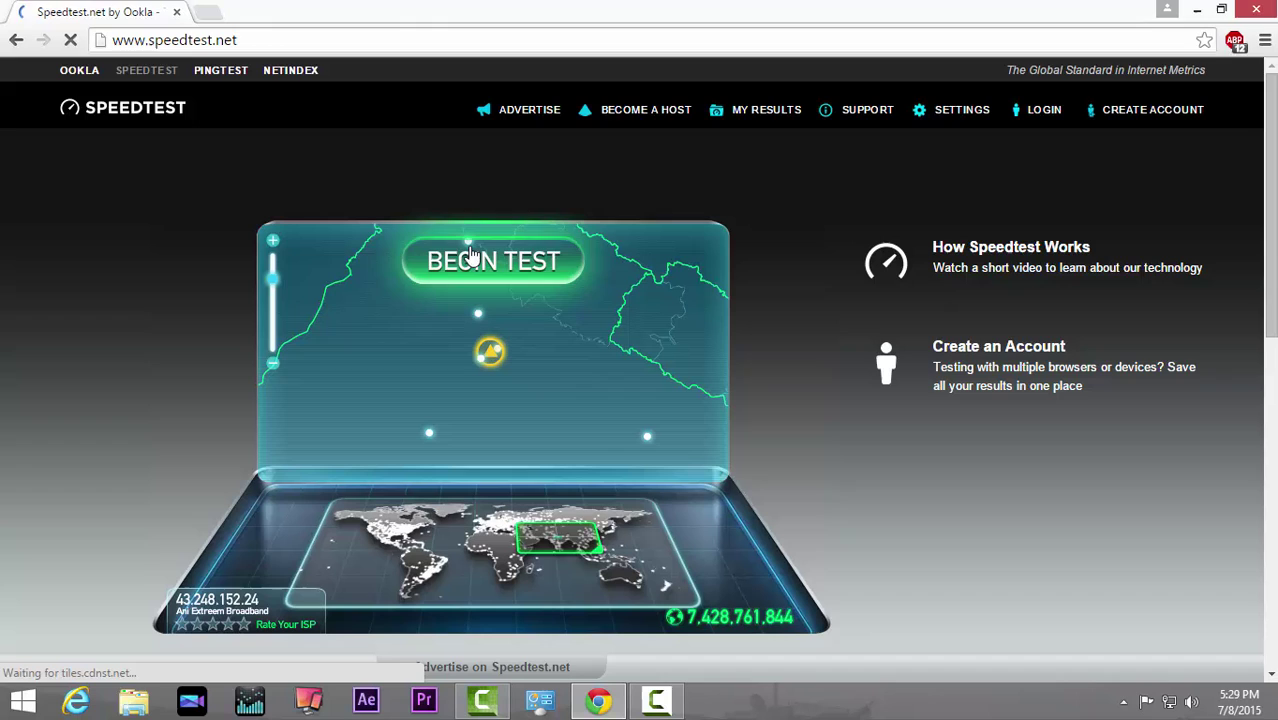
click(72, 42)
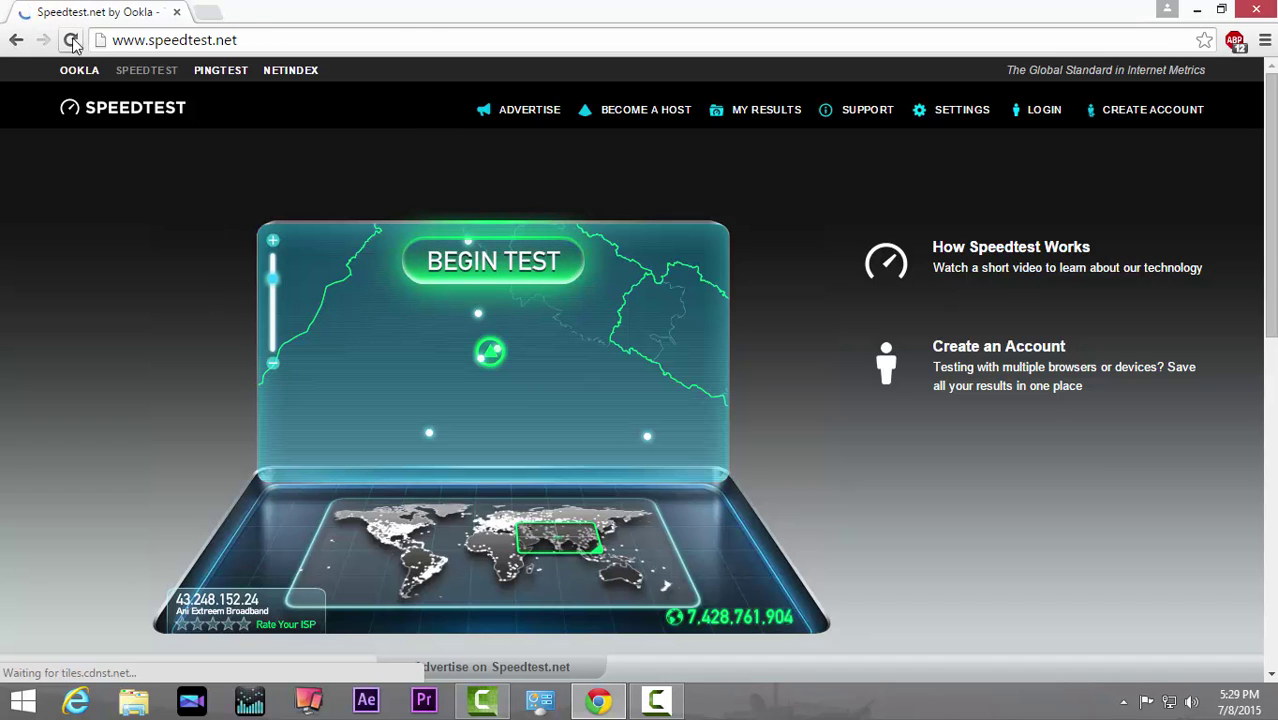
click(72, 42)
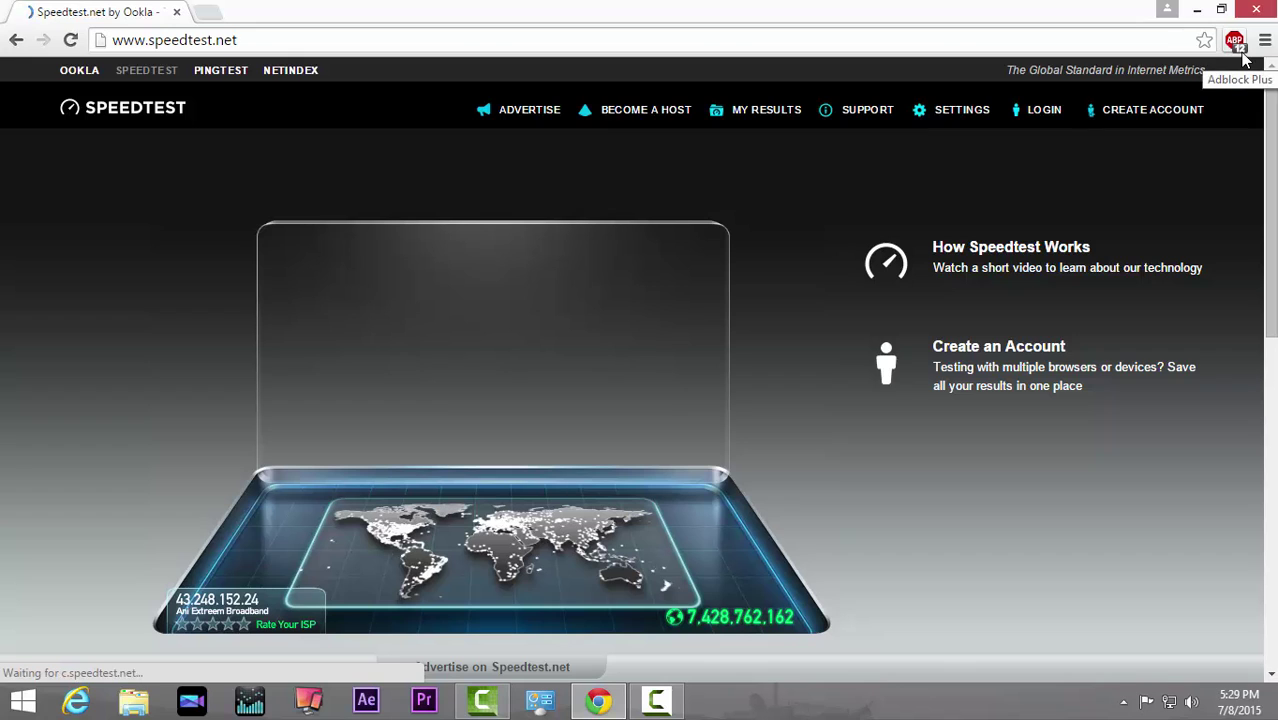
click(207, 12)
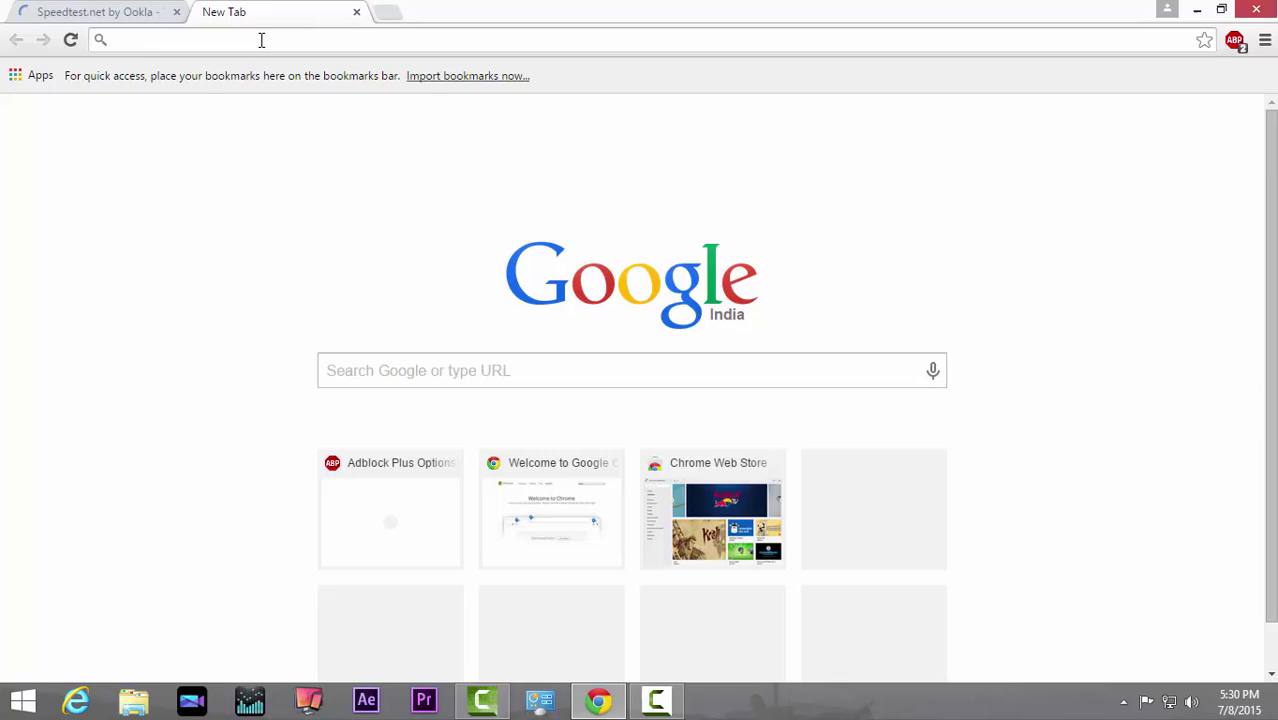
Search for the creator, open their YouTube channel from the results, and close the Speedtest tab
text(pe)
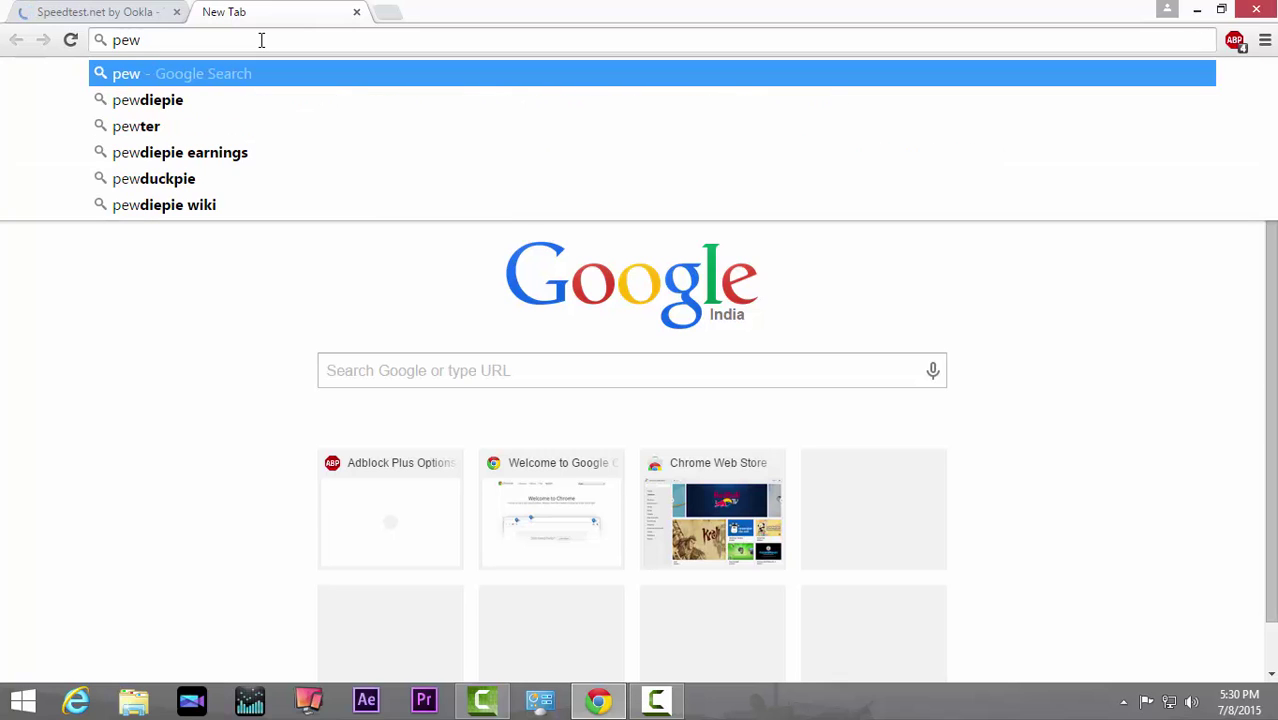
text(w)
key(Down)
key(Return)
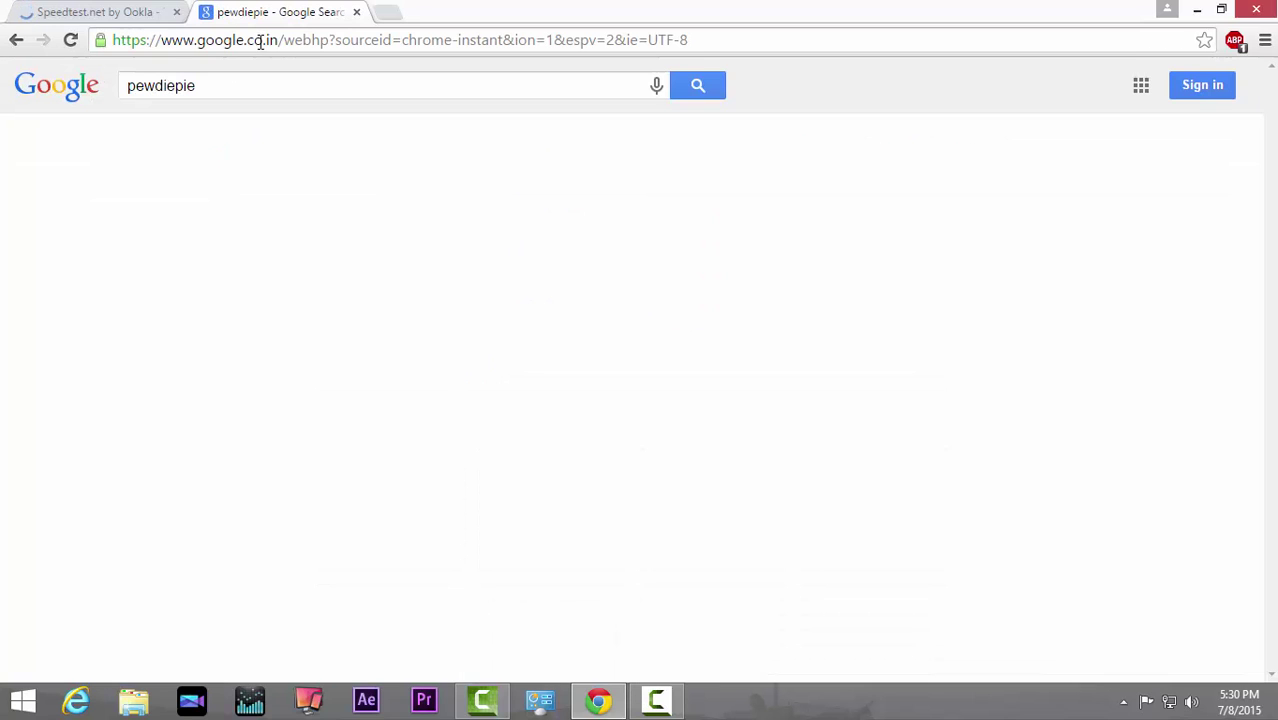
click(207, 230)
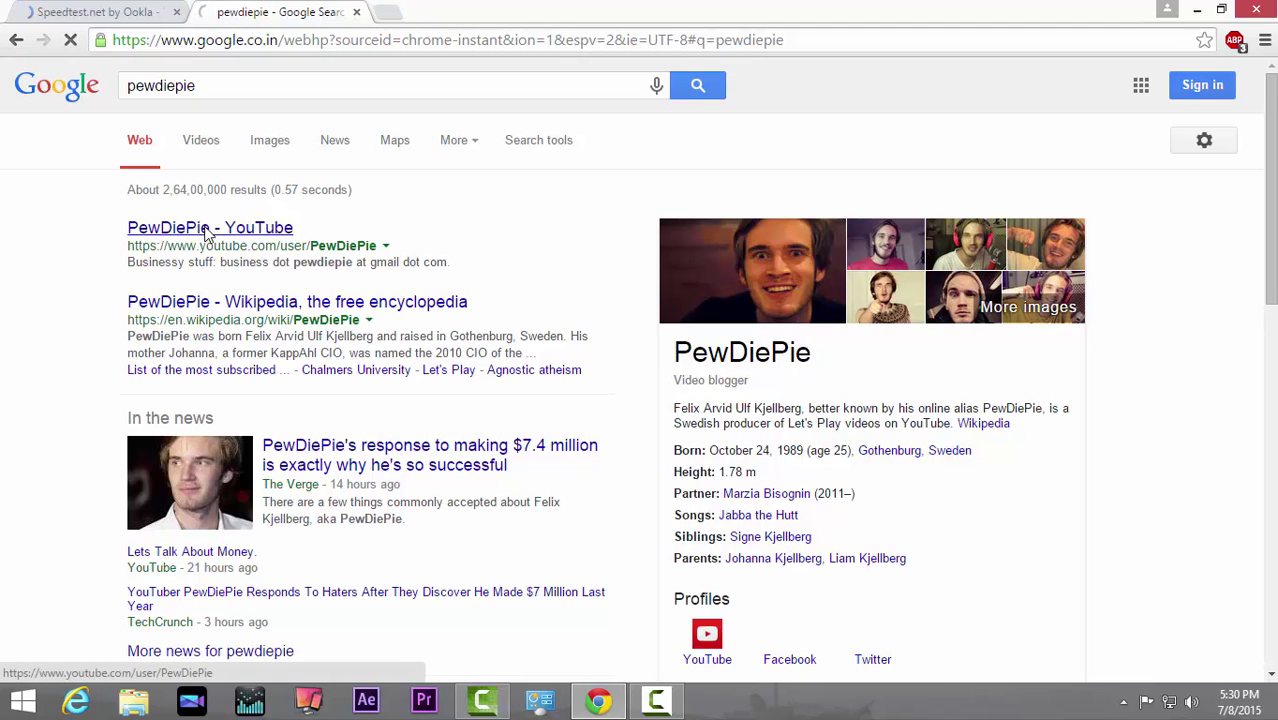
click(140, 12)
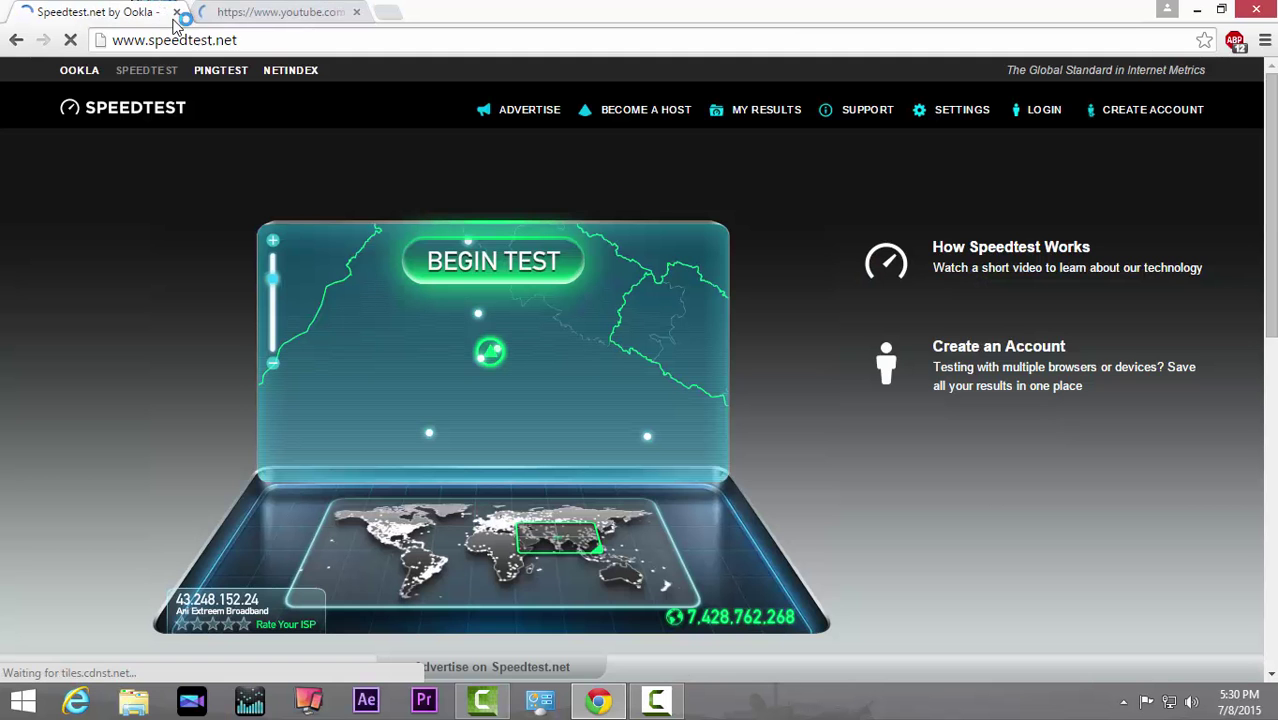
click(176, 12)
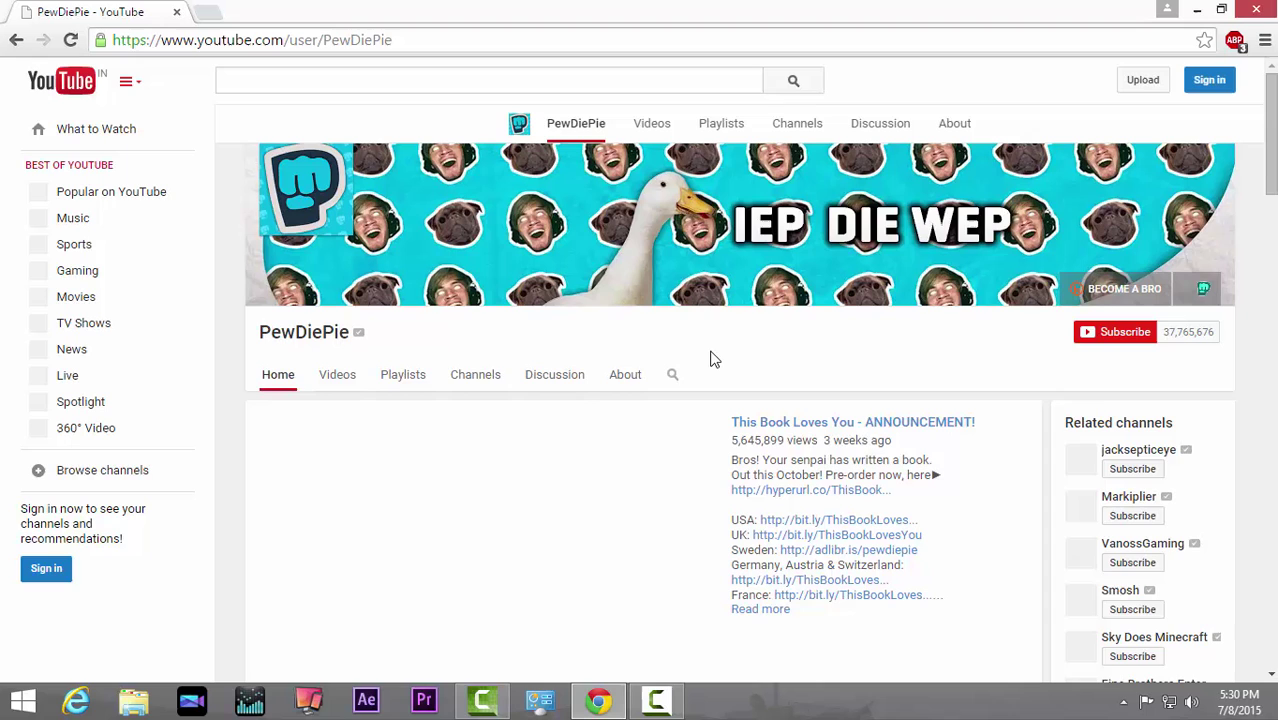
Play THE SALAD KING RISES, pause it, then open the ANTI-FREEZE DRINKING CHALLENGE! video
scroll(716, 360, down, 6)
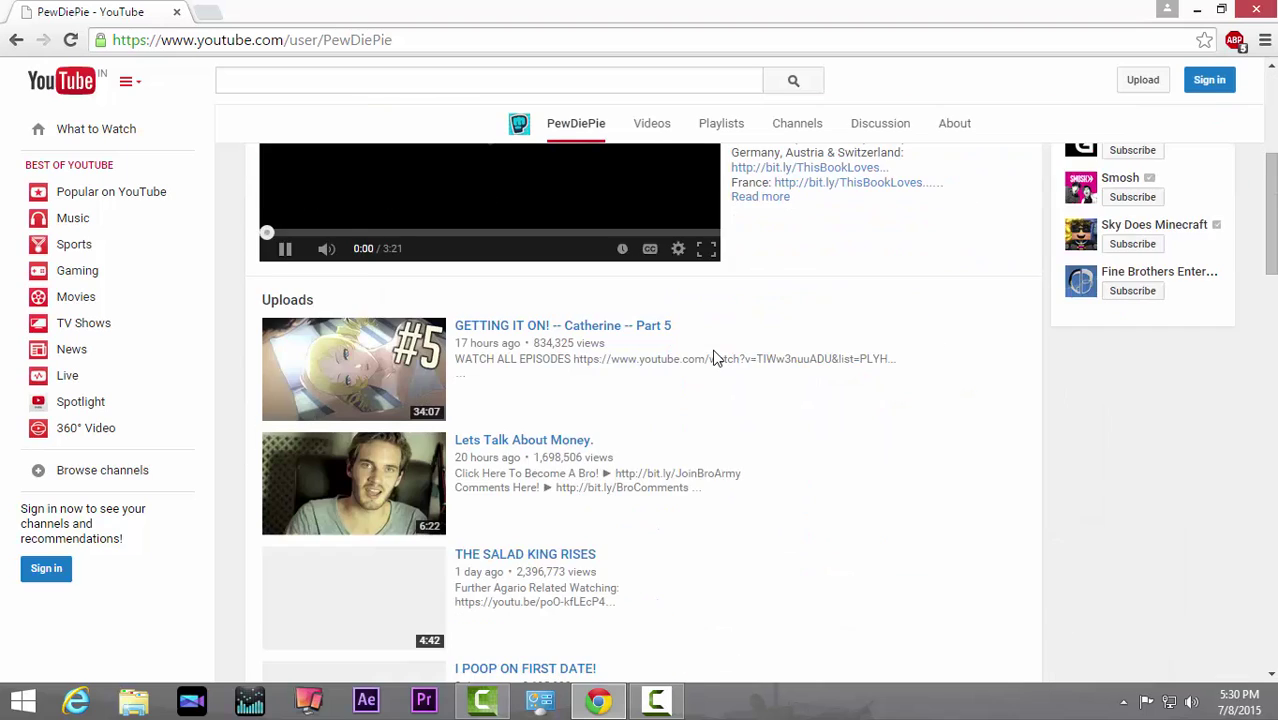
click(551, 369)
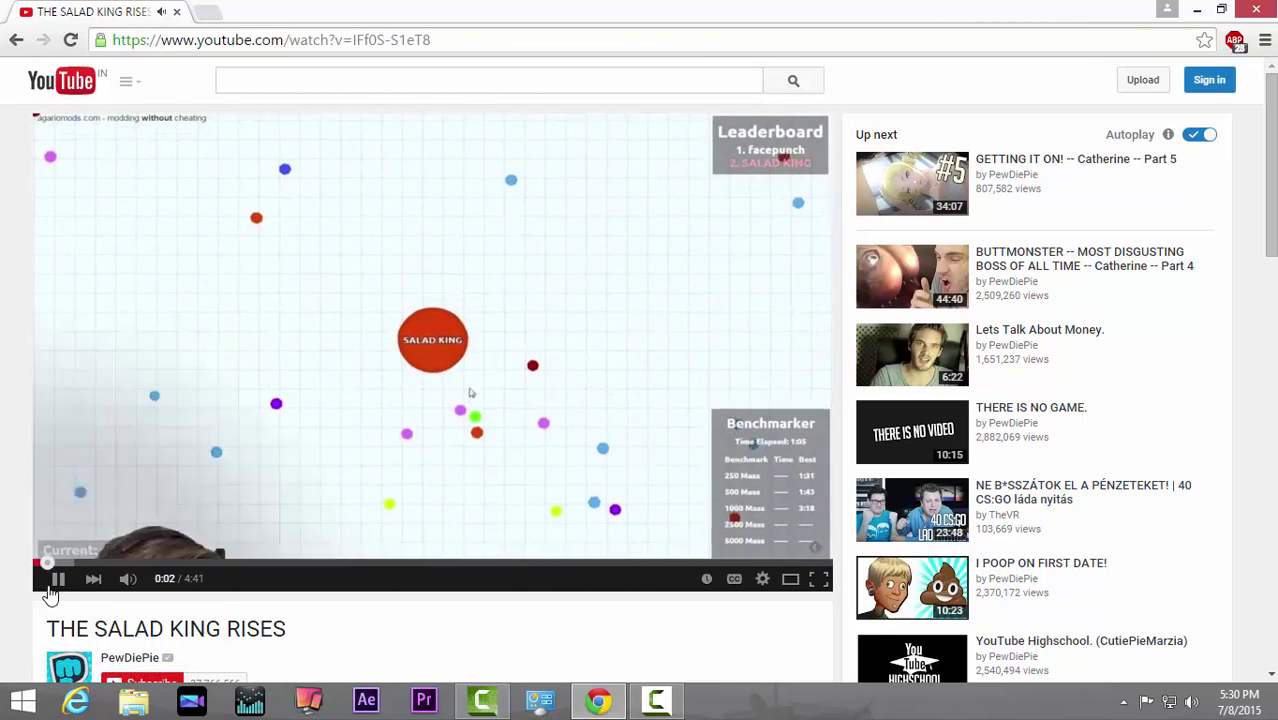
click(62, 572)
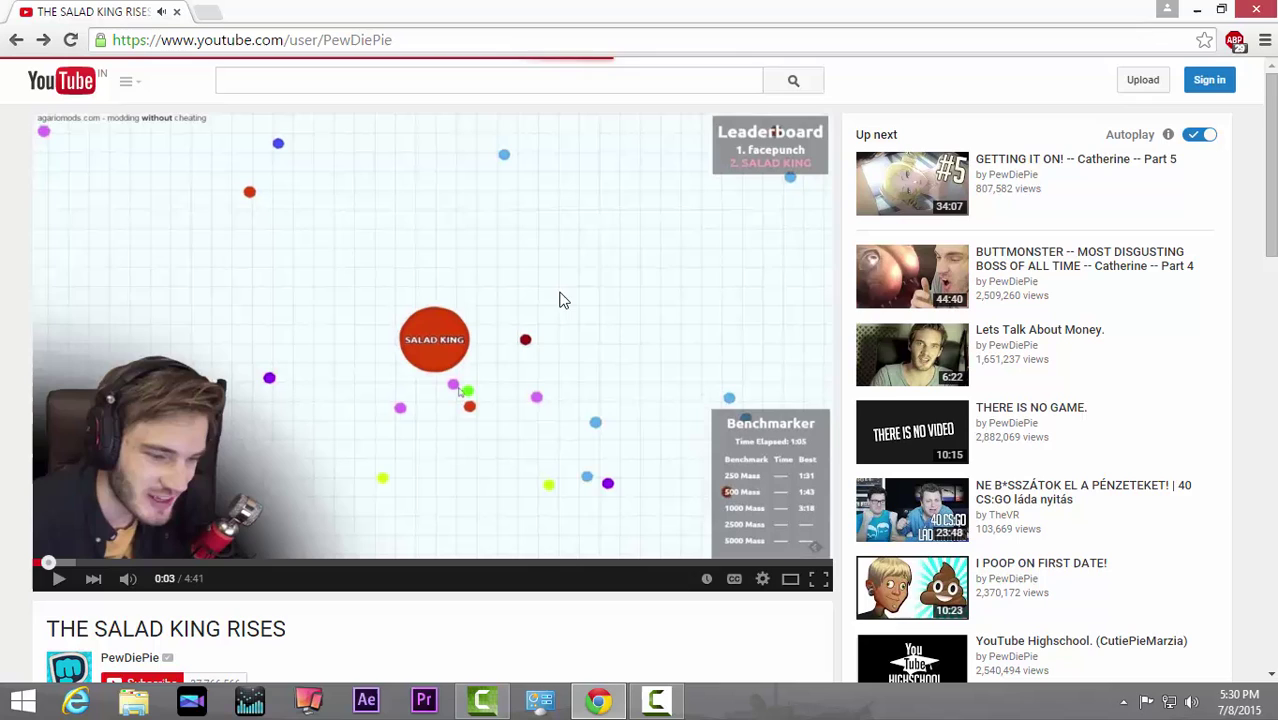
scroll(585, 365, down, 4)
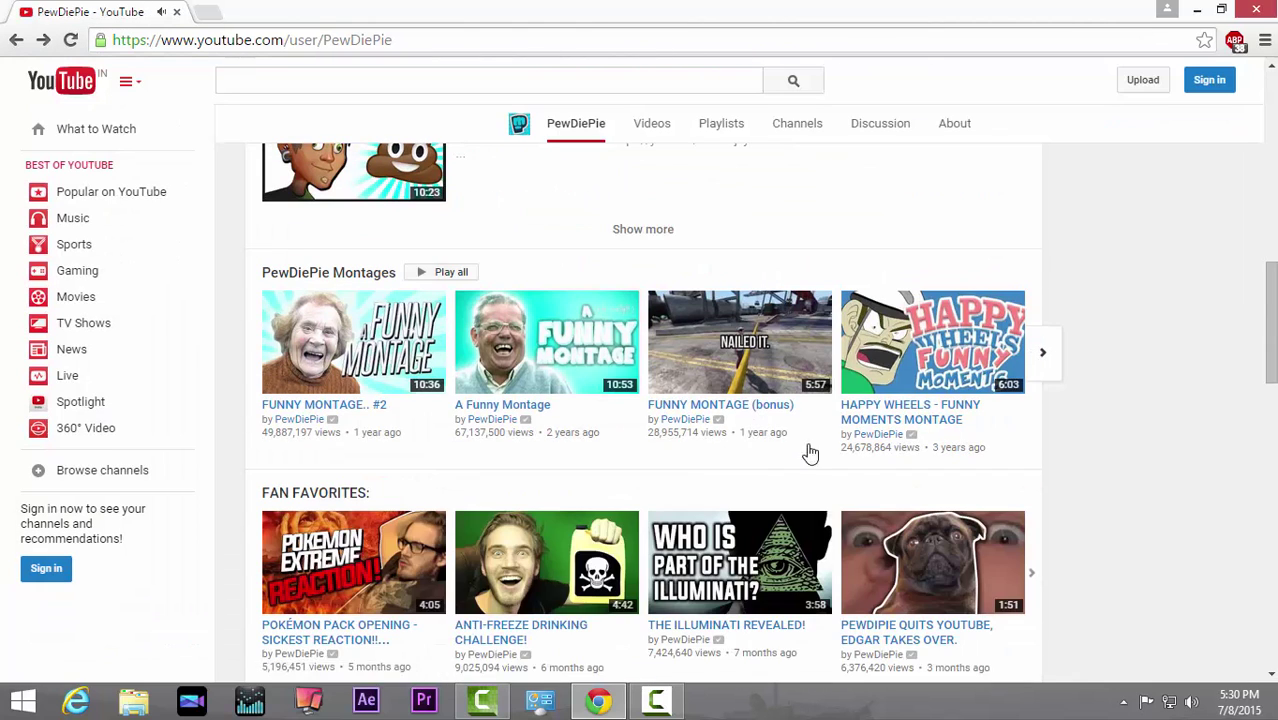
scroll(807, 448, down, 2)
click(506, 448)
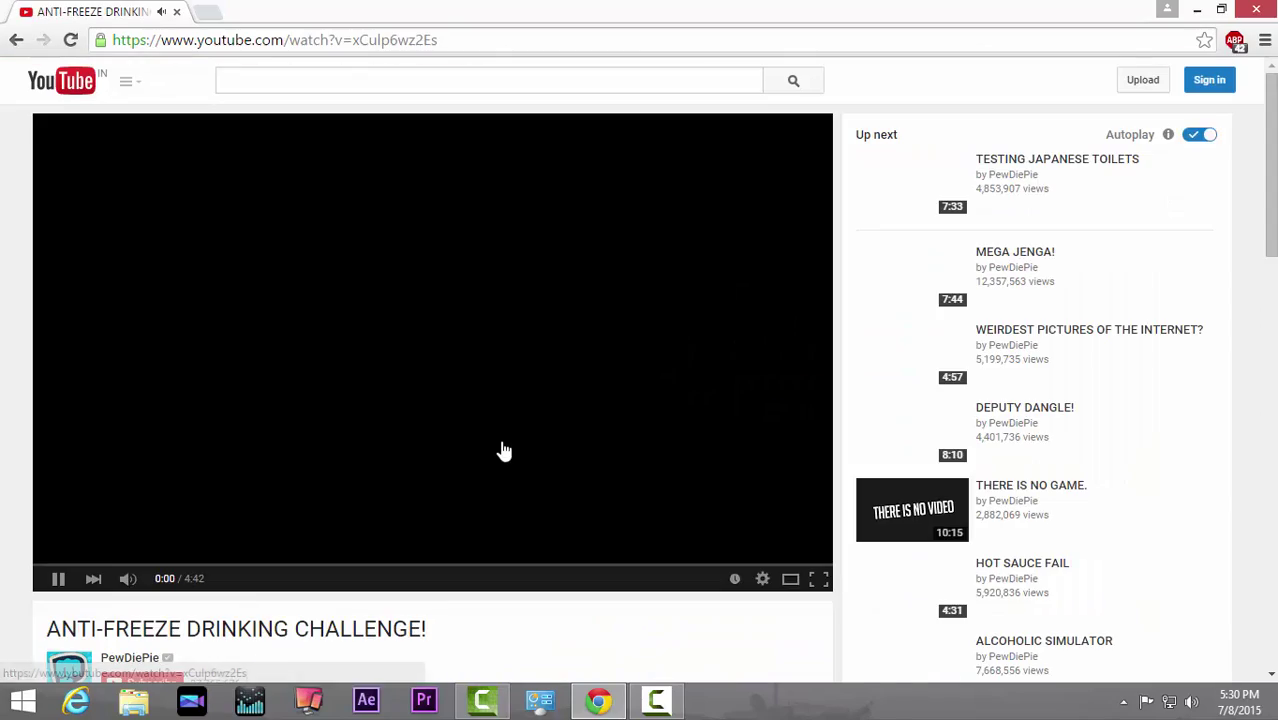